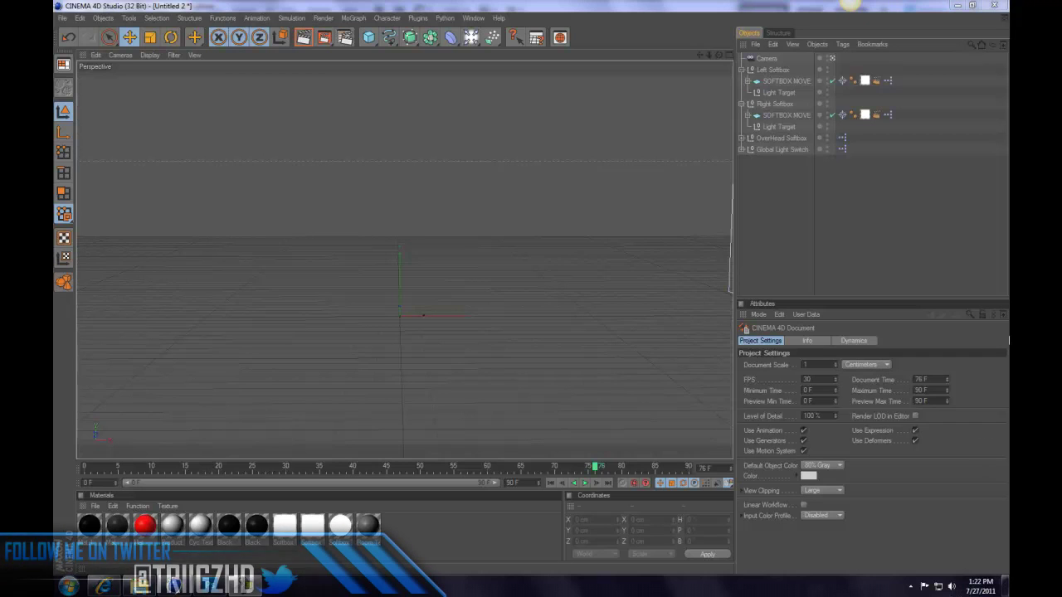
Add a MoGraph MoText object and scale it up in the scene
click(479, 531)
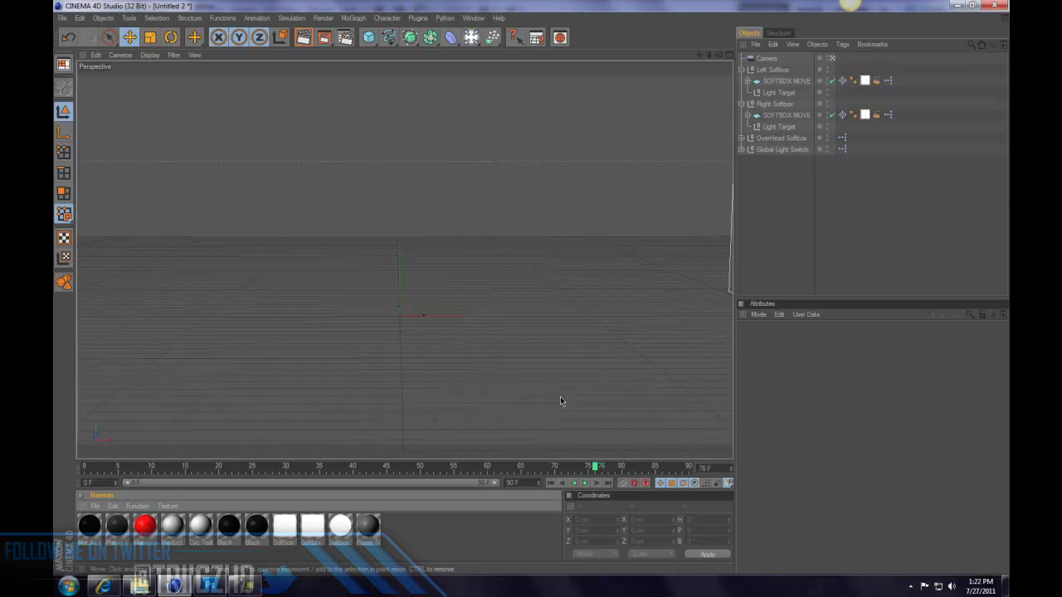
scroll(477, 365, down, 5)
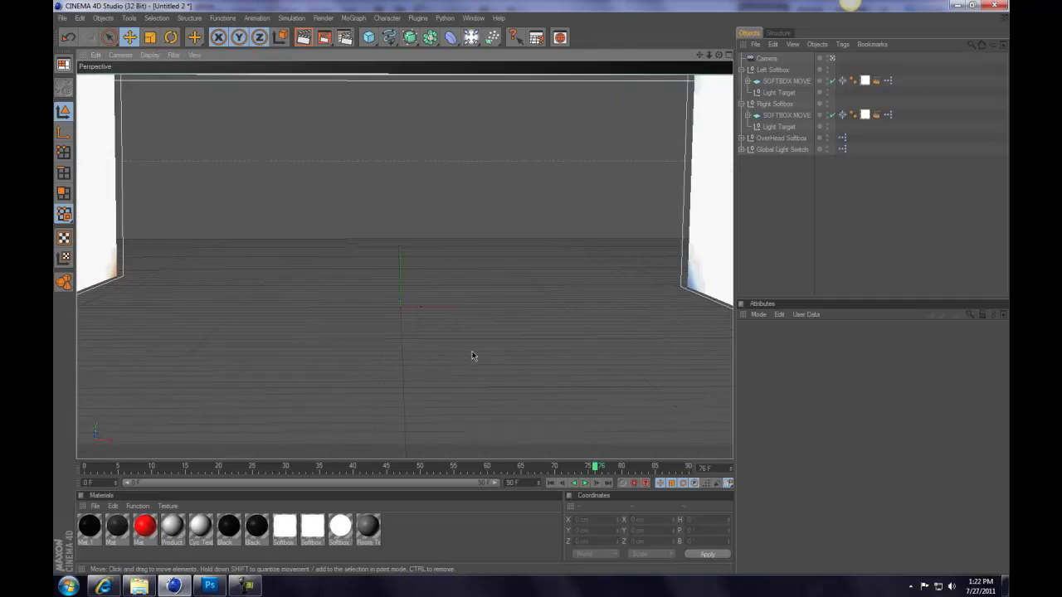
scroll(472, 356, up, 5)
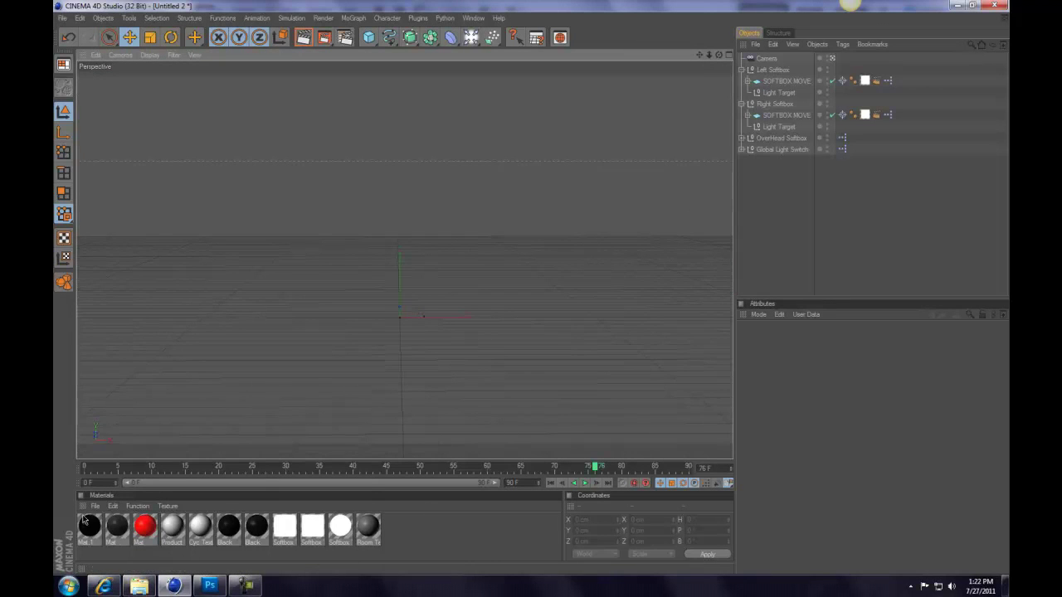
click(354, 17)
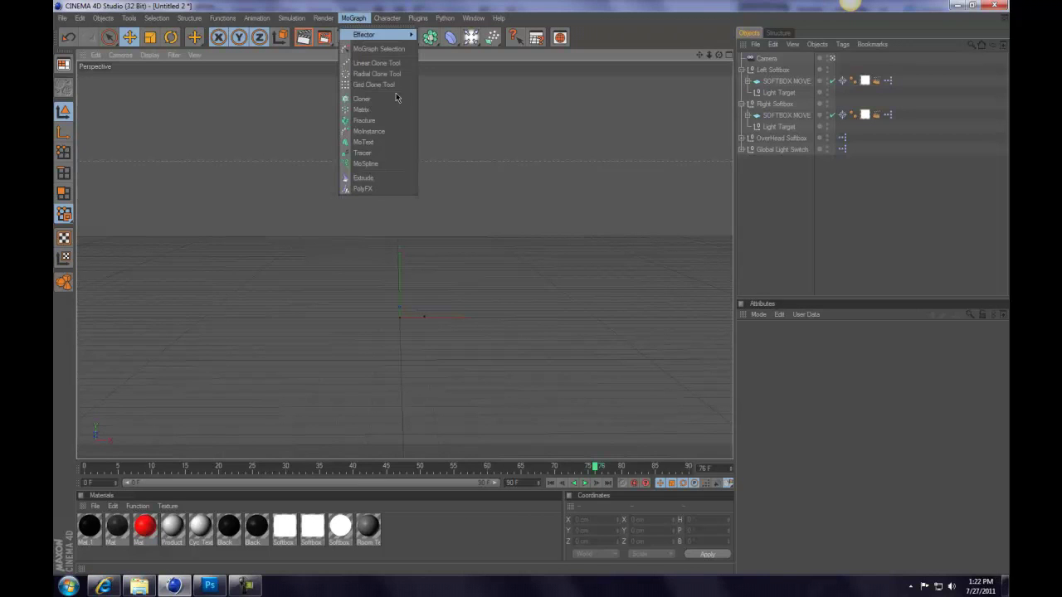
click(369, 142)
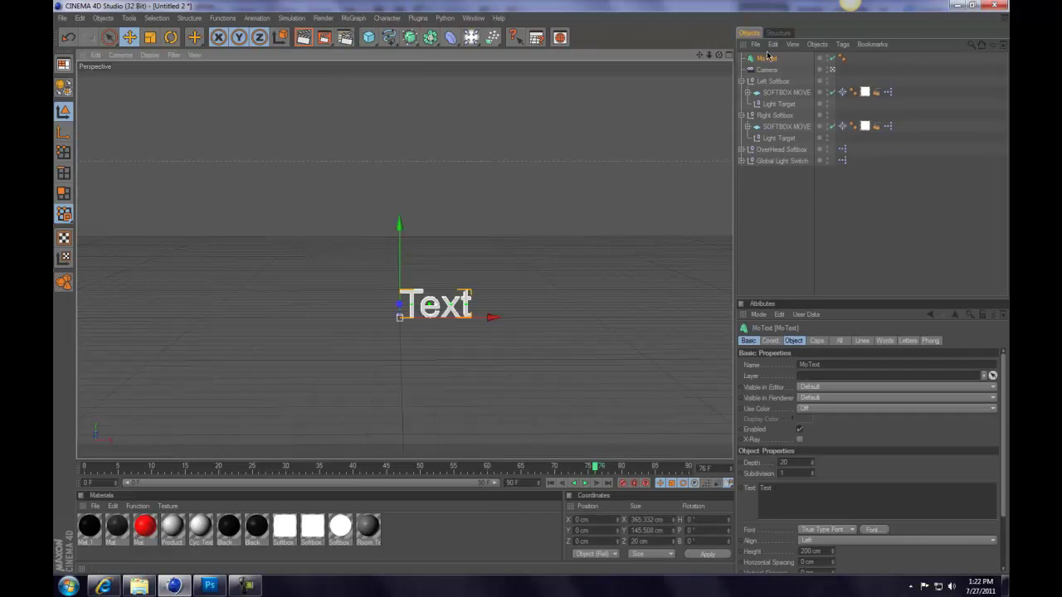
click(149, 37)
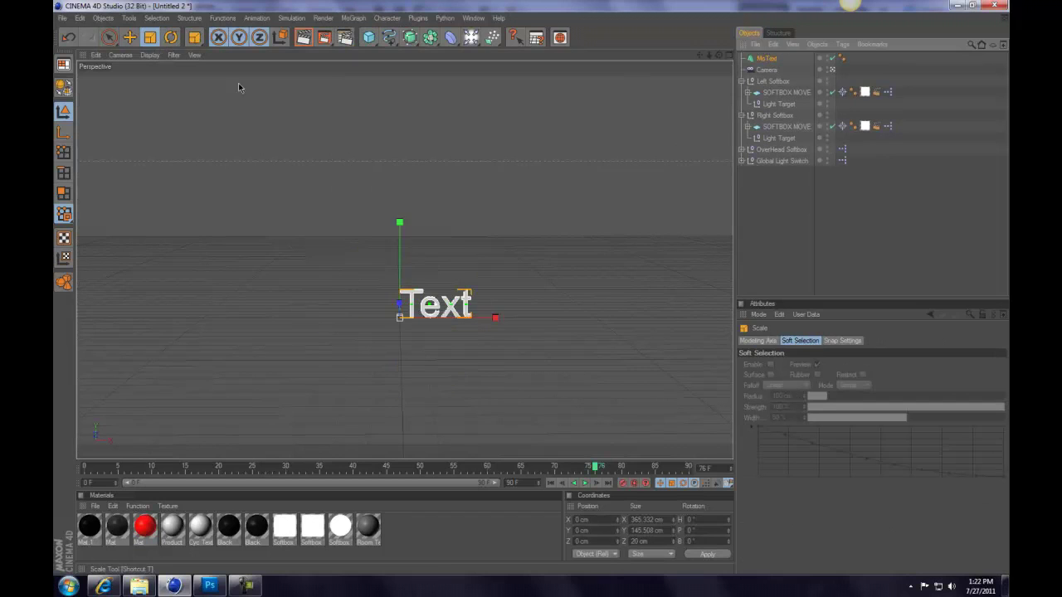
drag(399, 223, 468, 222)
click(128, 38)
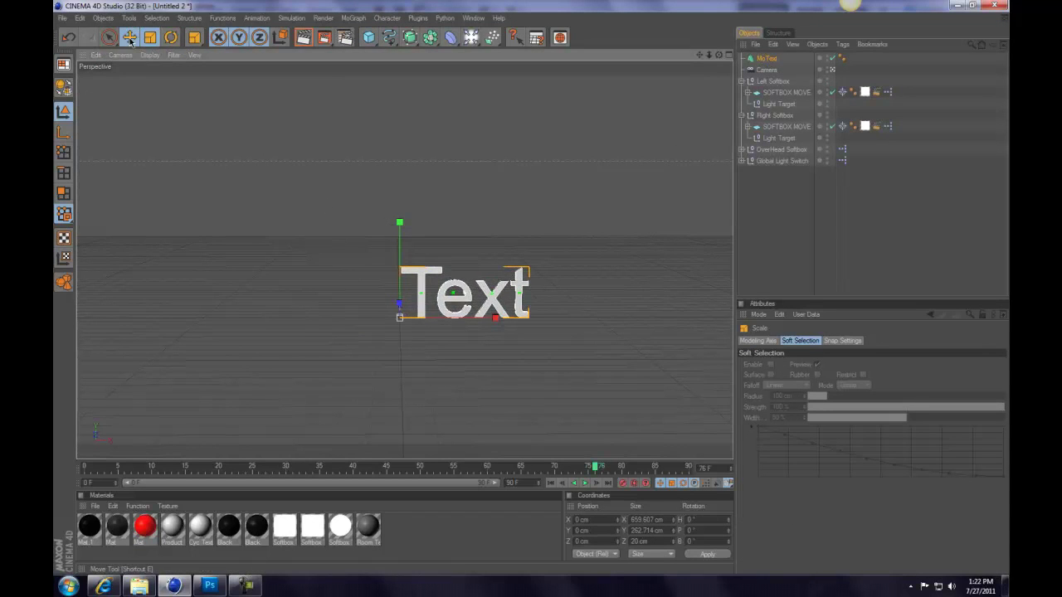
Change the text to TUTORIALS with depth 80 and move it left along X
click(764, 59)
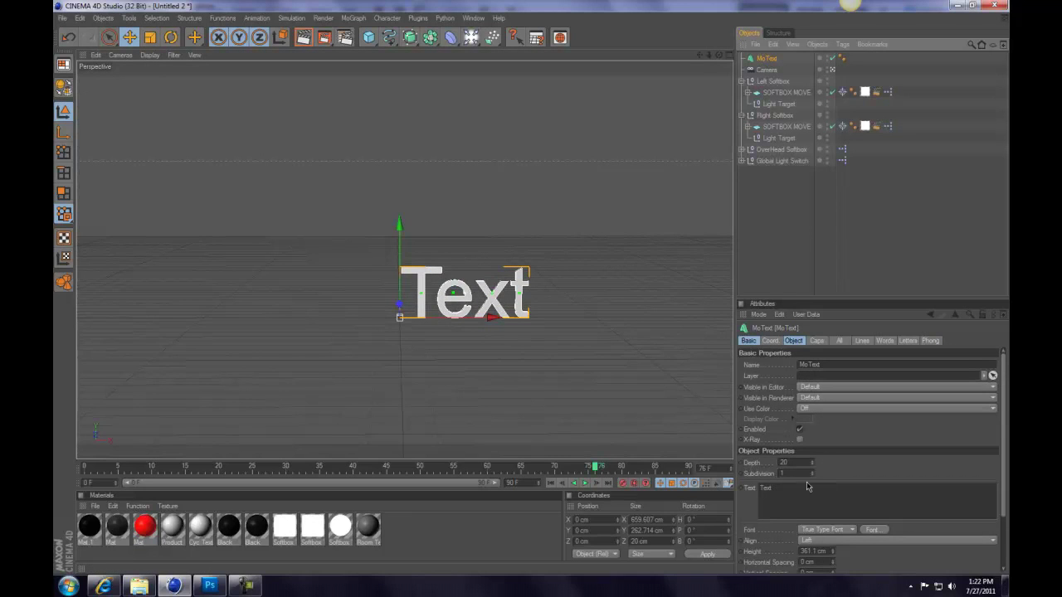
click(794, 343)
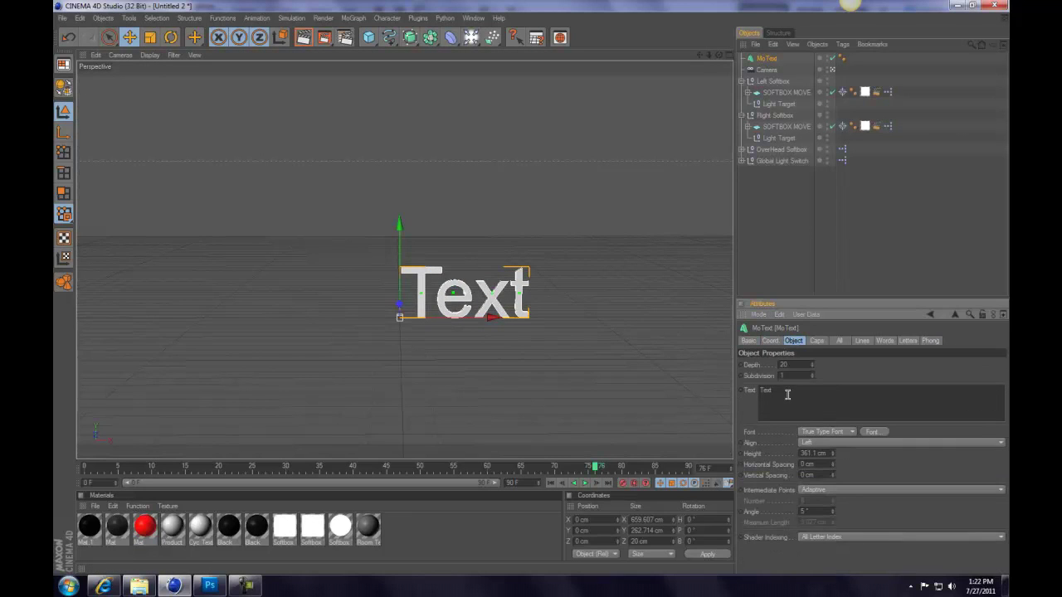
key(ctrl+a)
key(BackSpace)
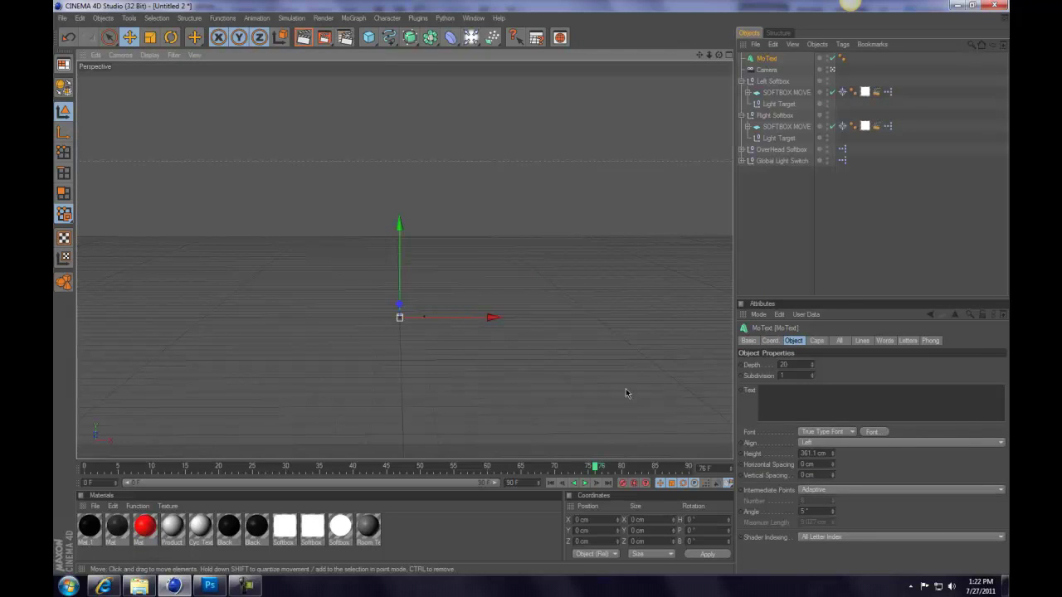
click(791, 400)
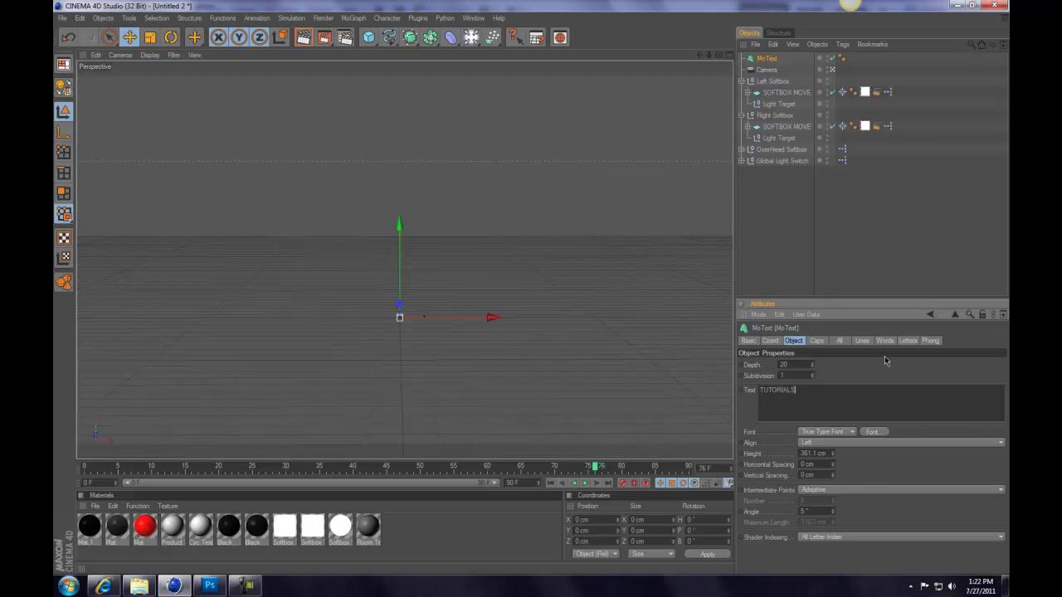
double_click(796, 365)
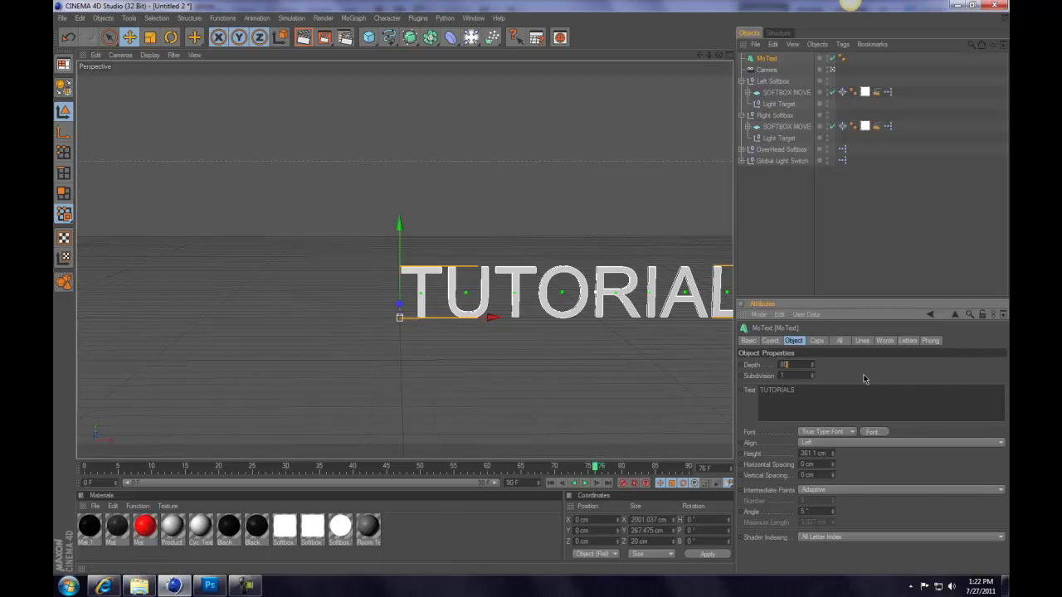
key(Return)
drag(498, 322, 303, 323)
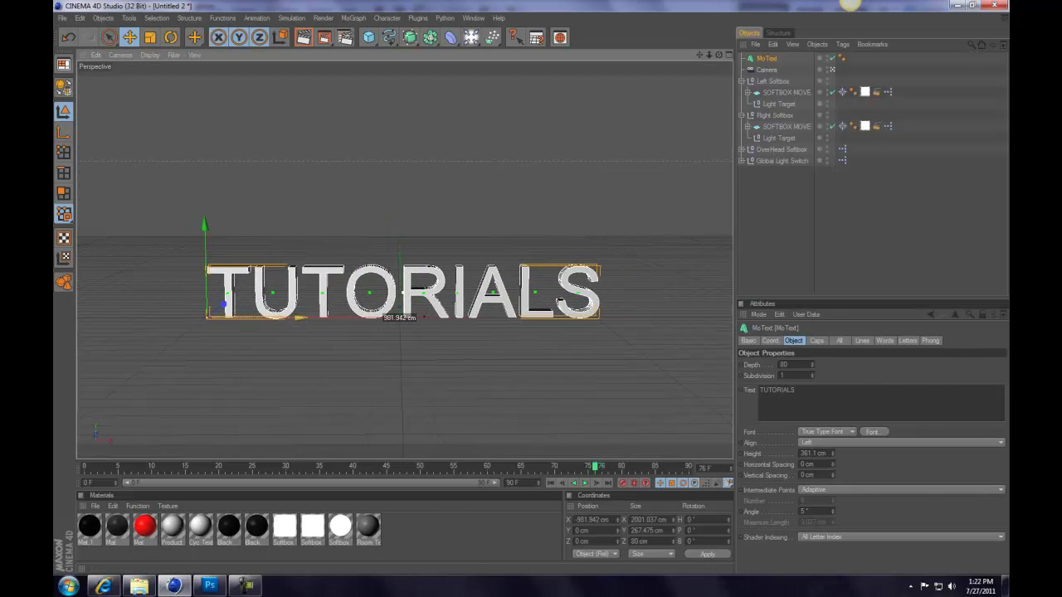
Switch the TUTORIALS text to the Agency FB font and shift it right toward centre
click(871, 431)
scroll(139, 170, up, 4)
scroll(139, 170, down, 1)
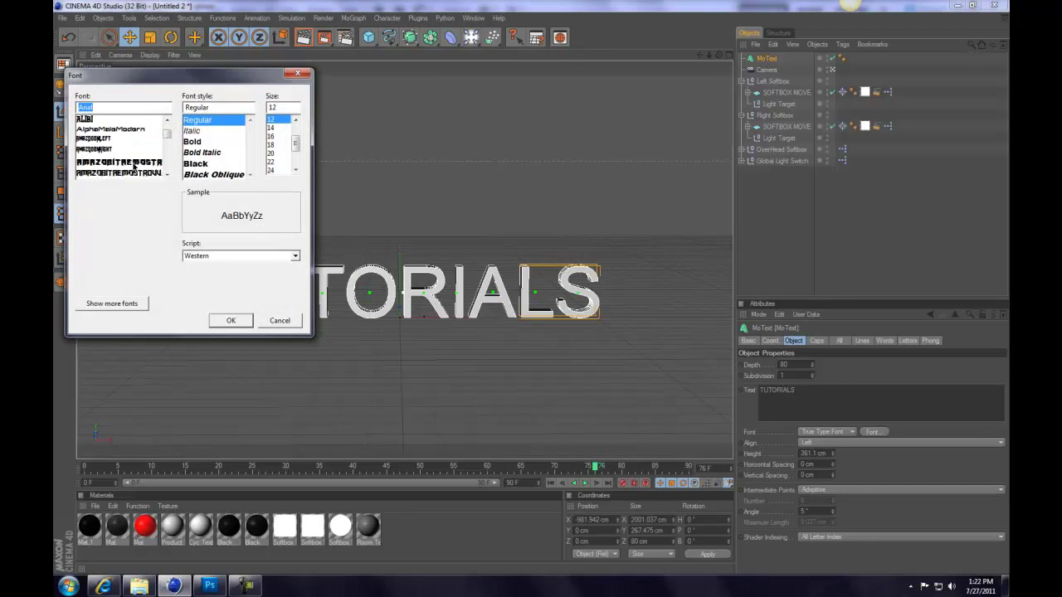
scroll(118, 142, up, 2)
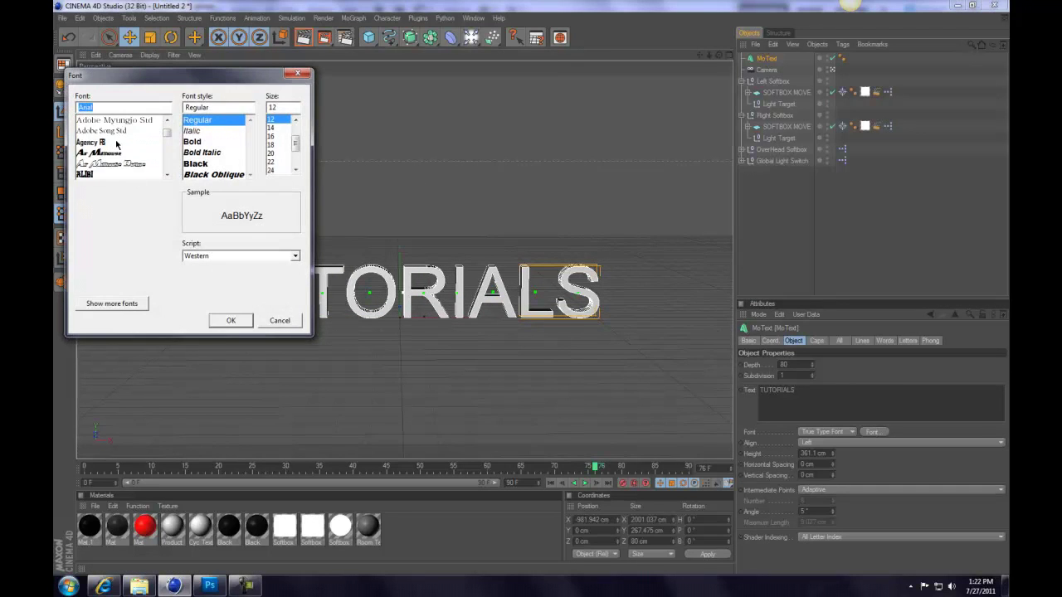
click(117, 142)
click(230, 320)
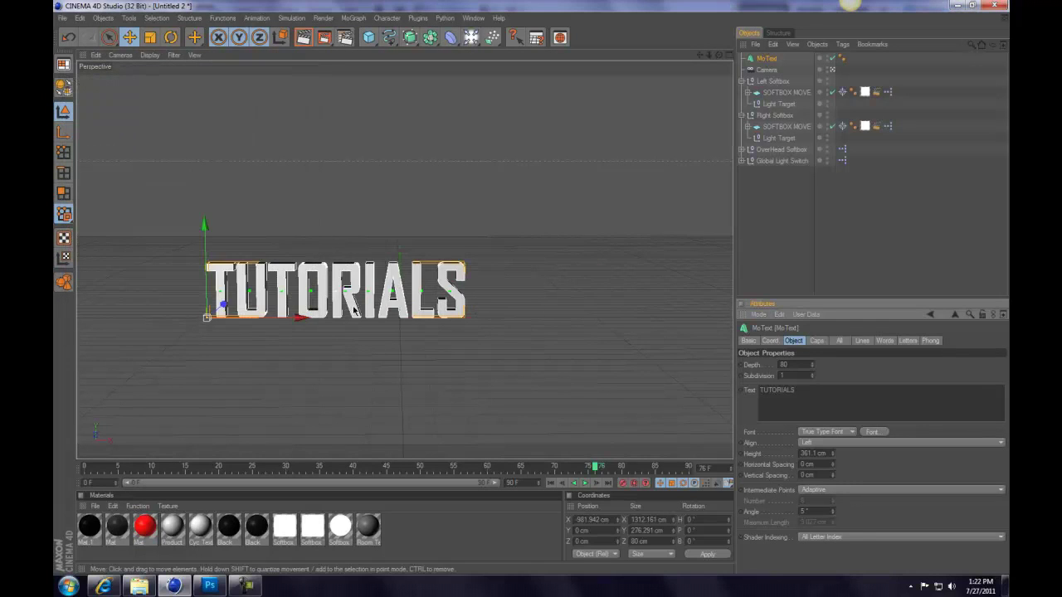
drag(298, 317, 366, 318)
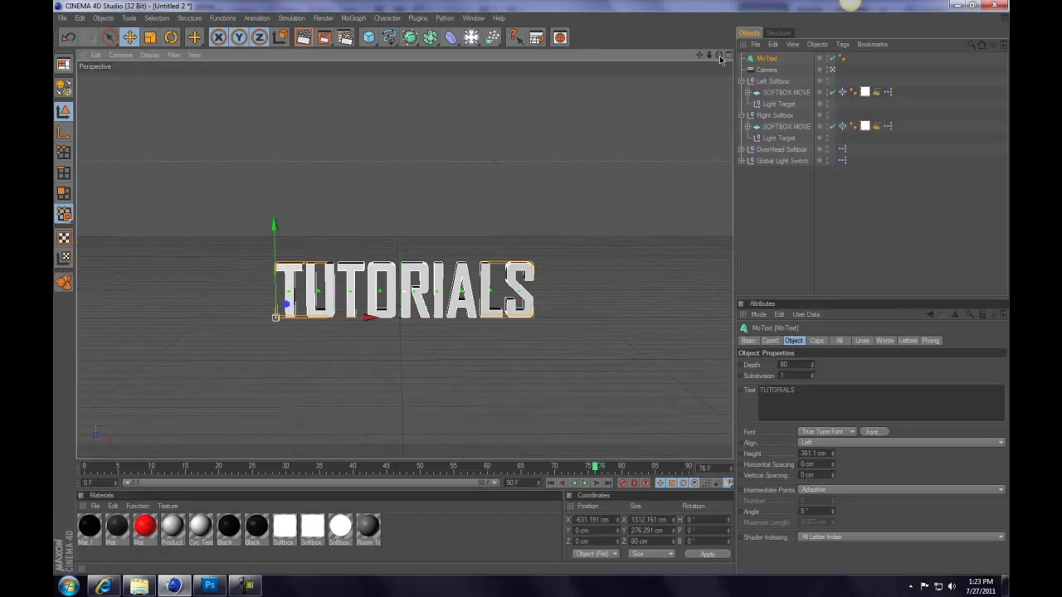
drag(720, 59, 720, 66)
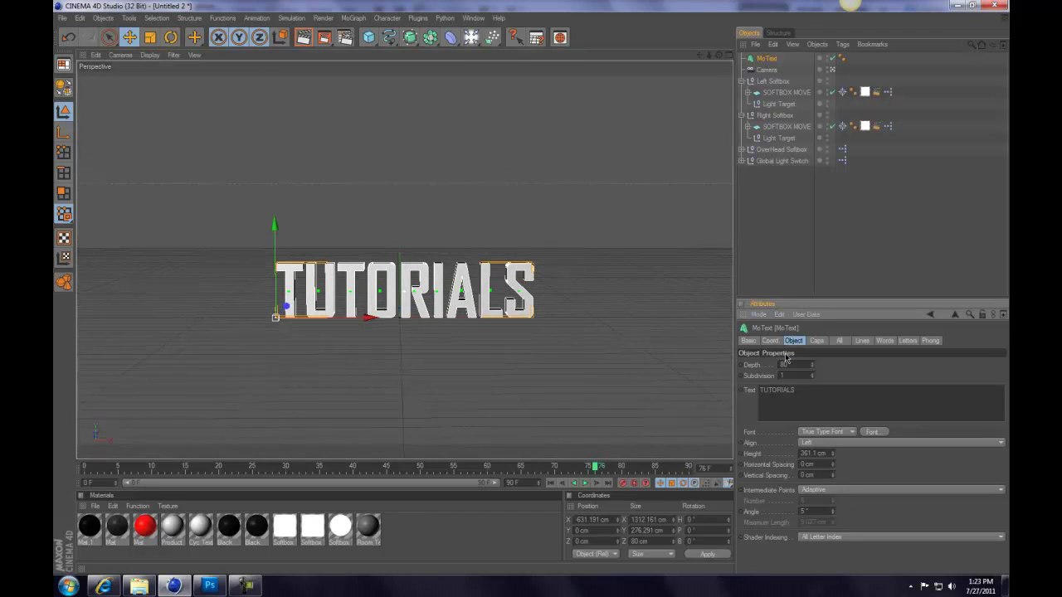
Change the Mat material's colour from red to blue
click(151, 534)
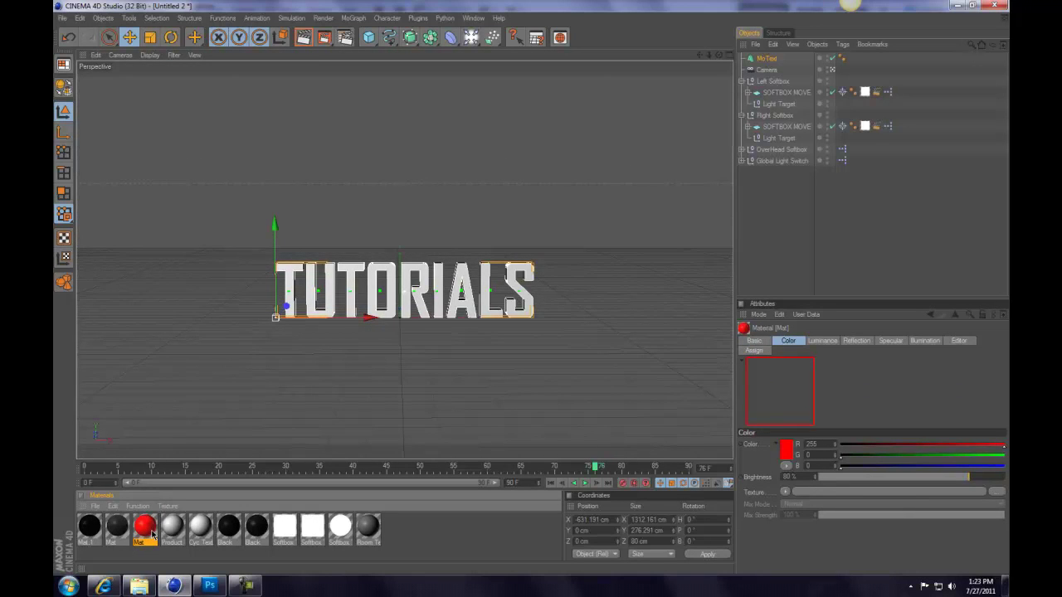
double_click(144, 527)
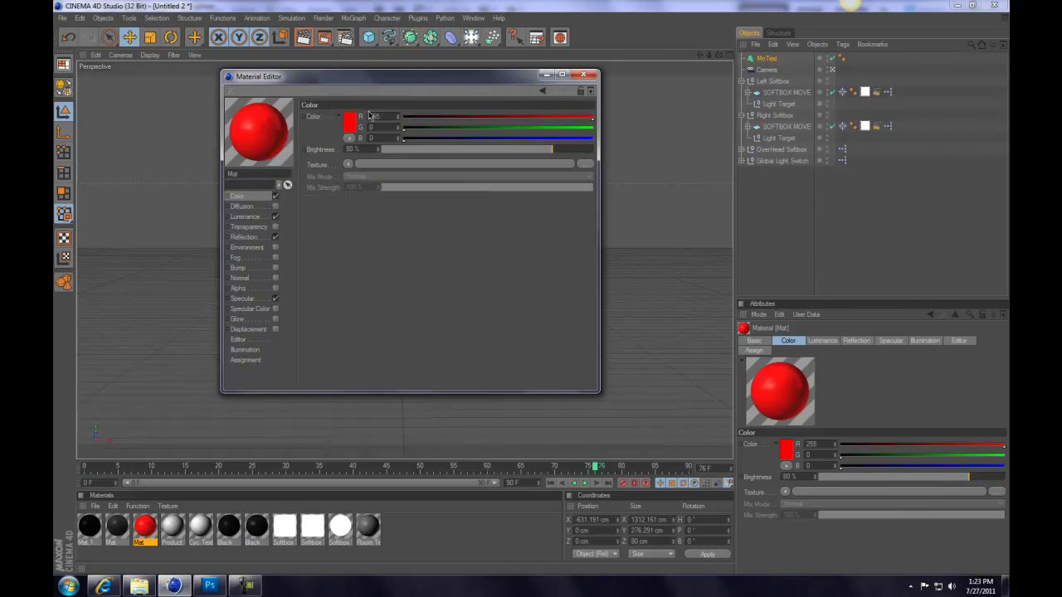
click(349, 121)
drag(387, 73, 384, 76)
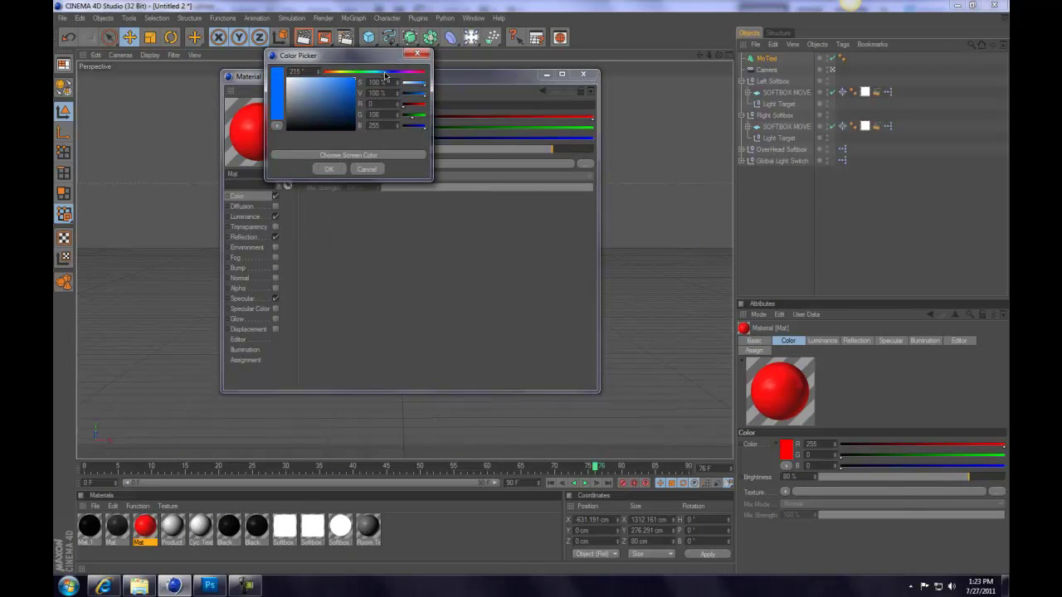
click(326, 169)
Give the material a saturated, brighter blue luminance colour
click(245, 216)
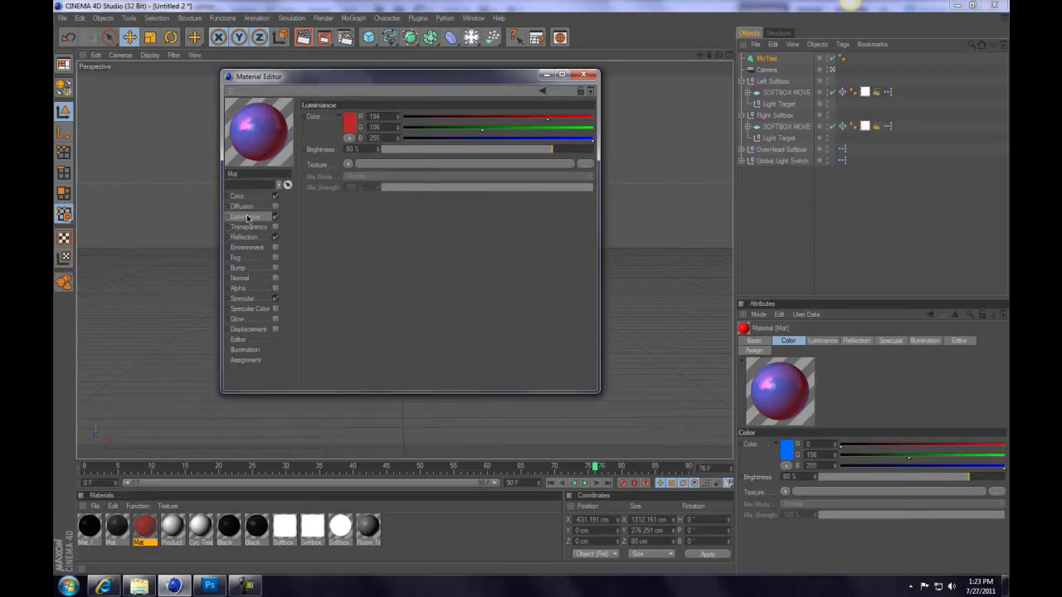
click(346, 119)
click(380, 75)
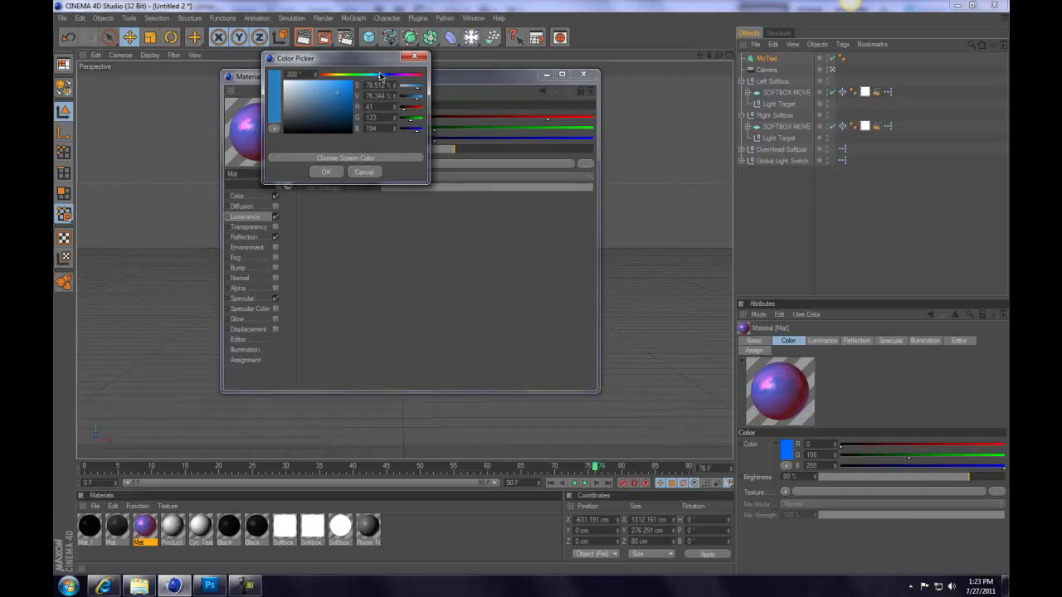
drag(415, 86, 407, 91)
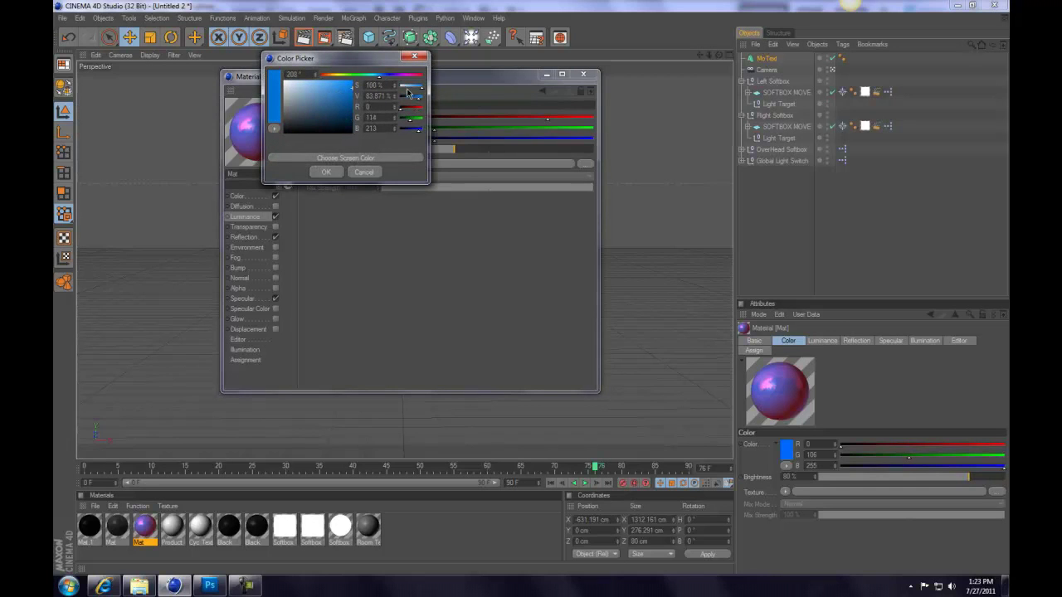
click(326, 171)
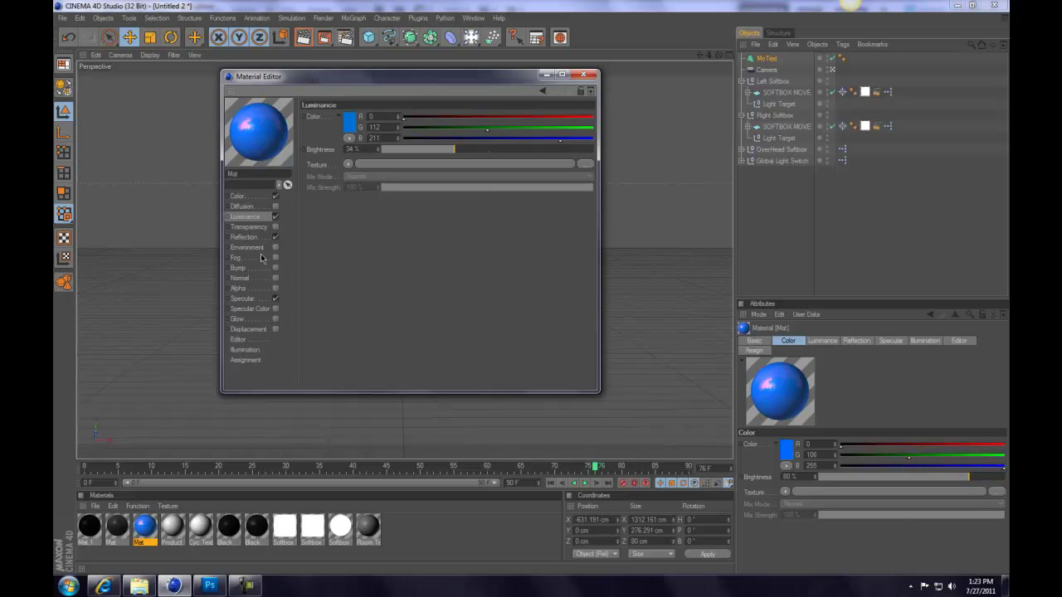
Set the material's reflection colour to a brighter blue
click(265, 238)
click(352, 123)
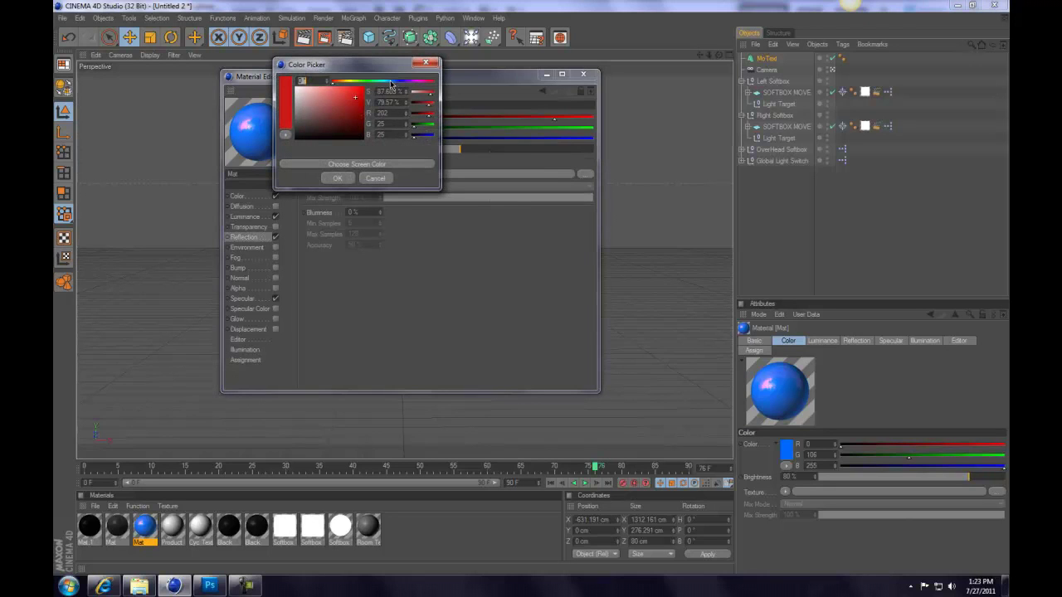
click(392, 81)
click(360, 87)
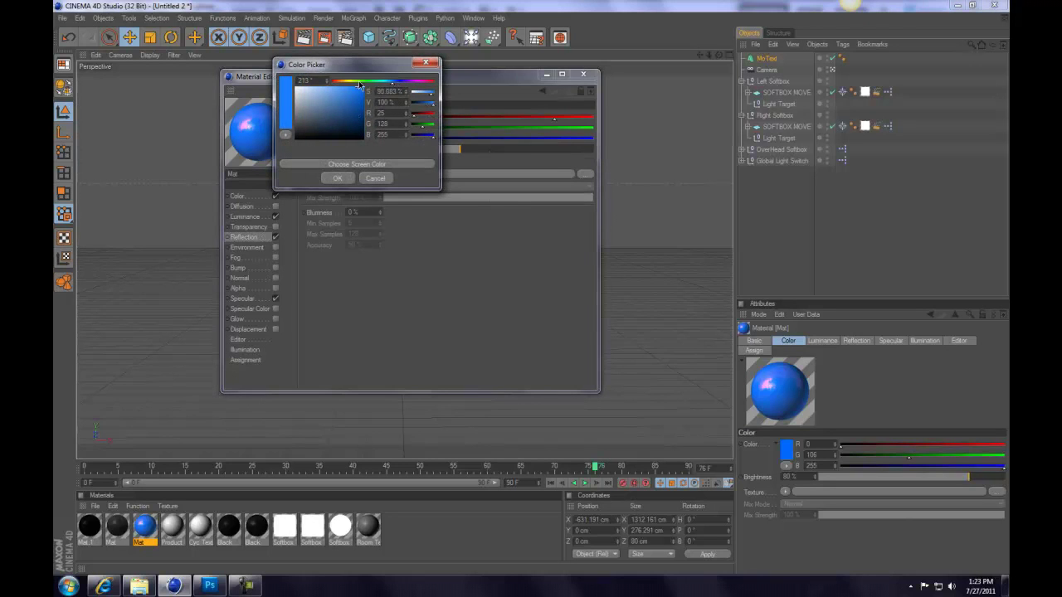
click(338, 179)
click(243, 299)
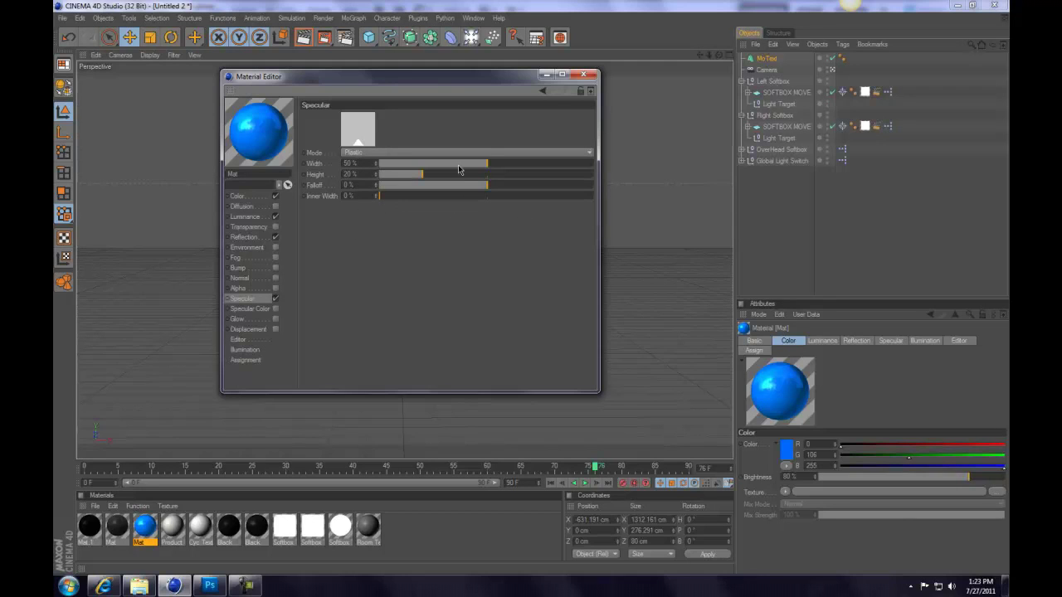
Apply the blue Mat material to the TUTORIALS text and duplicate the text object
click(583, 74)
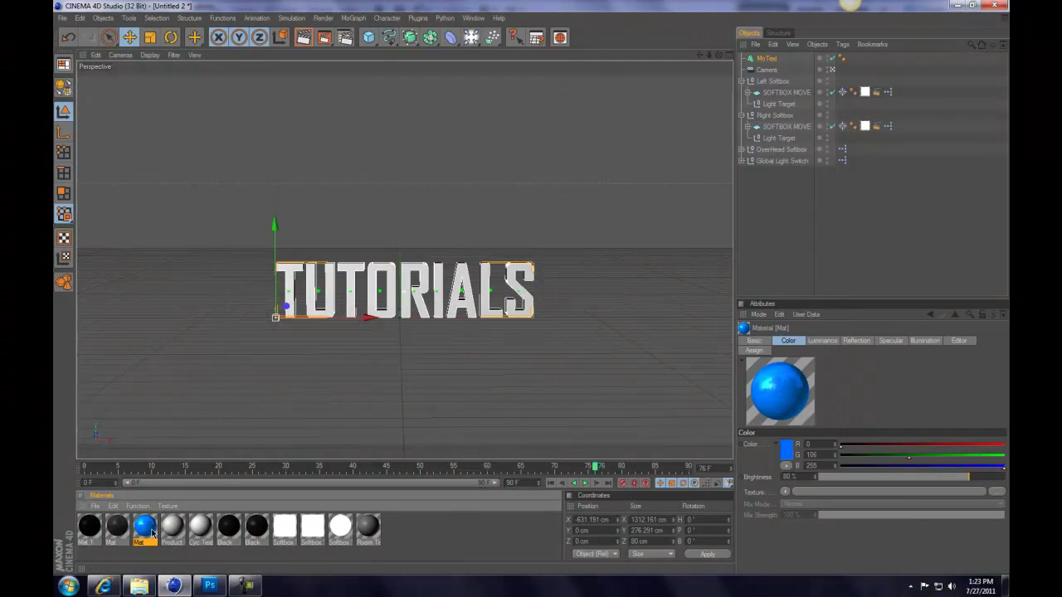
drag(152, 534, 764, 63)
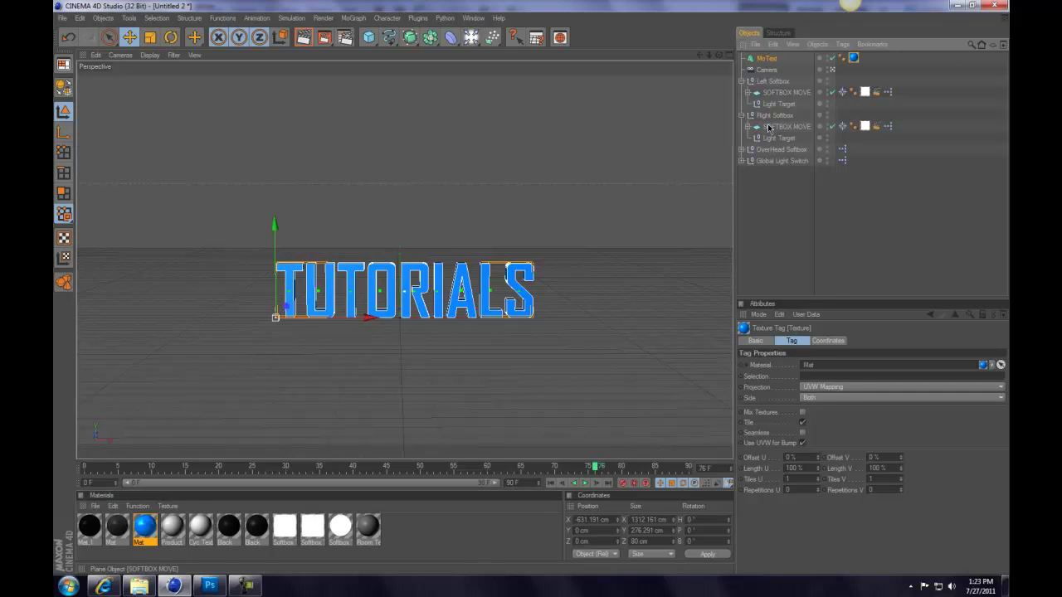
key(ctrl+c)
key(ctrl+v)
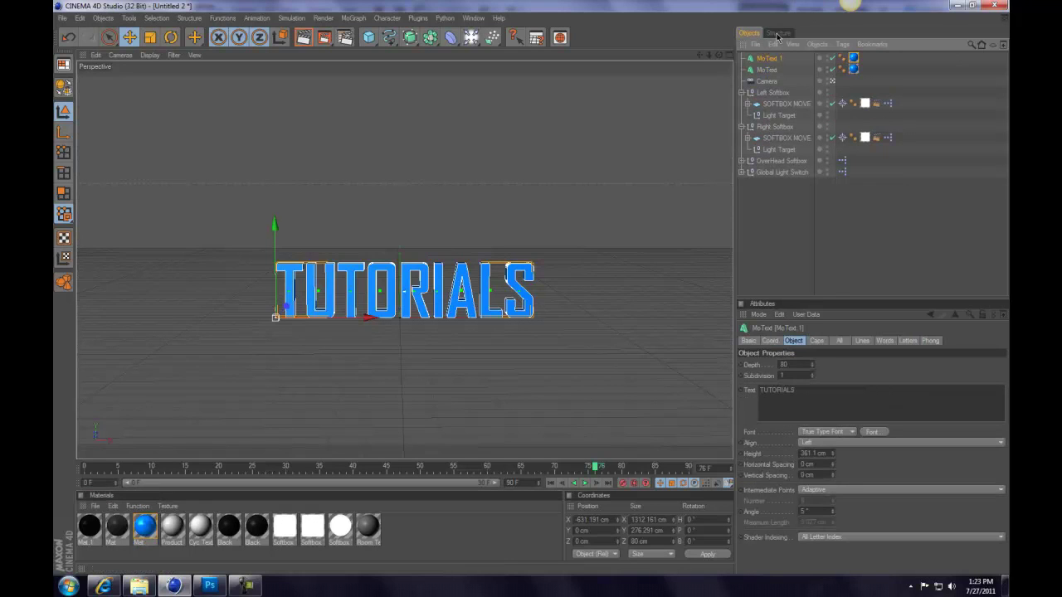
Place the copy below the original and delete MoText 1's material tag
drag(768, 58, 836, 74)
click(854, 69)
key(Delete)
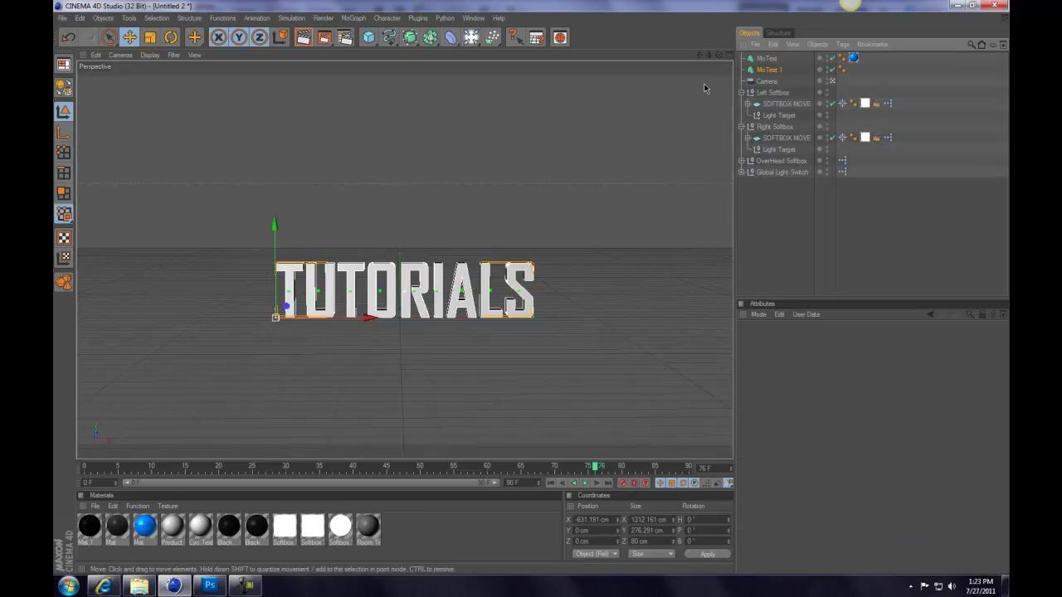
Set MoText 1's extrusion depth to 250
click(769, 69)
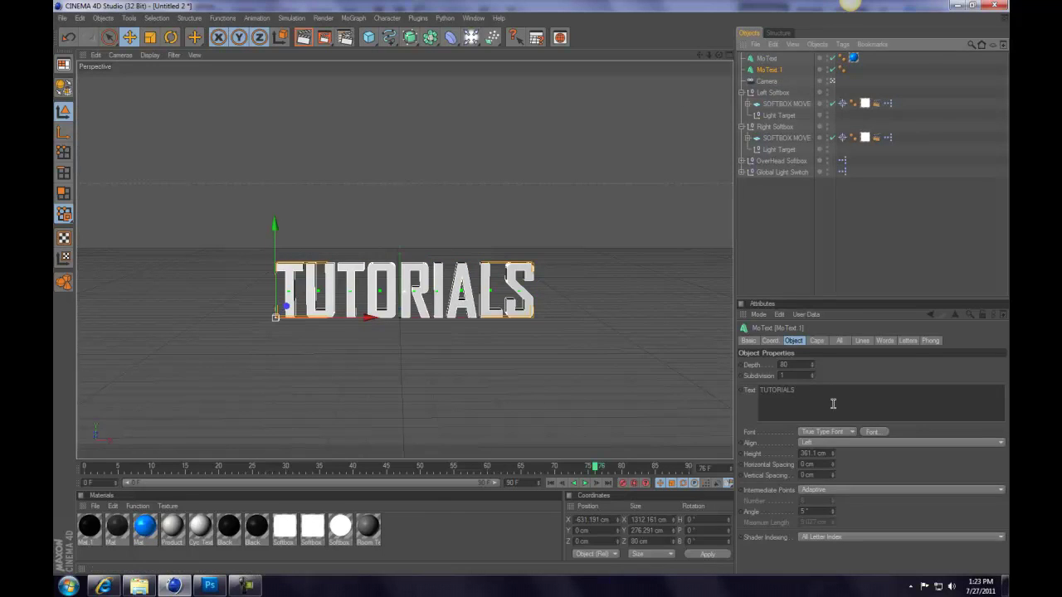
double_click(803, 365)
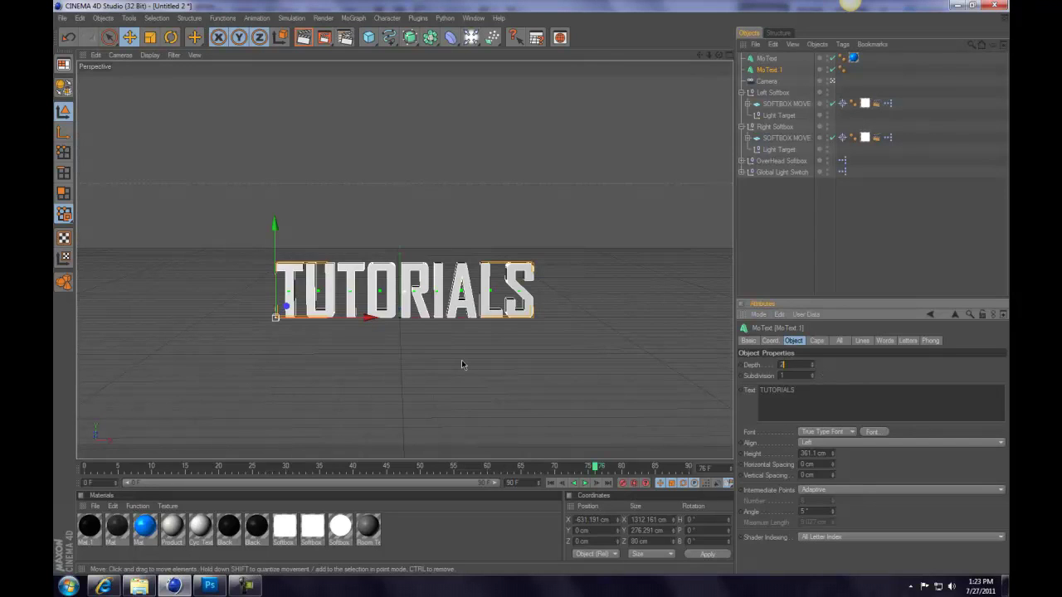
key(Return)
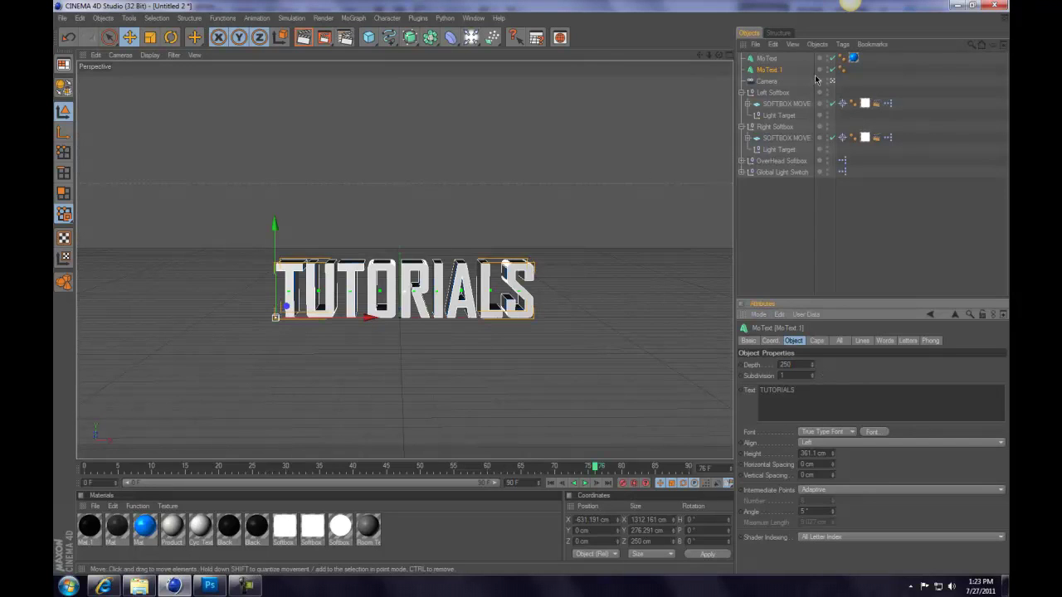
Give MoText 1 Fillet Caps on front and back with 5 fillet steps
click(817, 341)
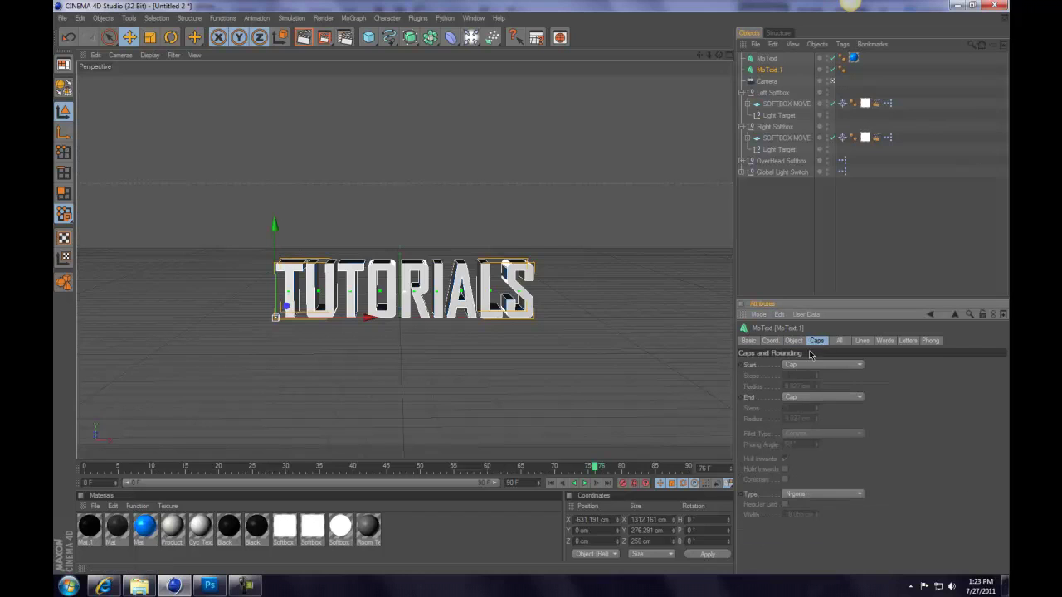
click(813, 364)
click(798, 398)
click(798, 397)
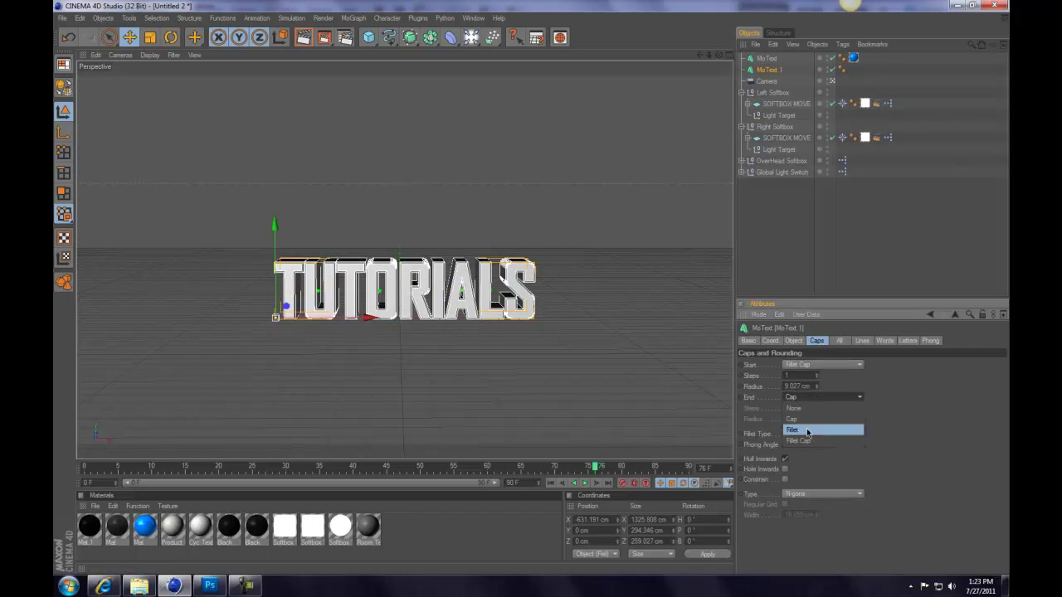
click(816, 444)
drag(817, 376, 817, 369)
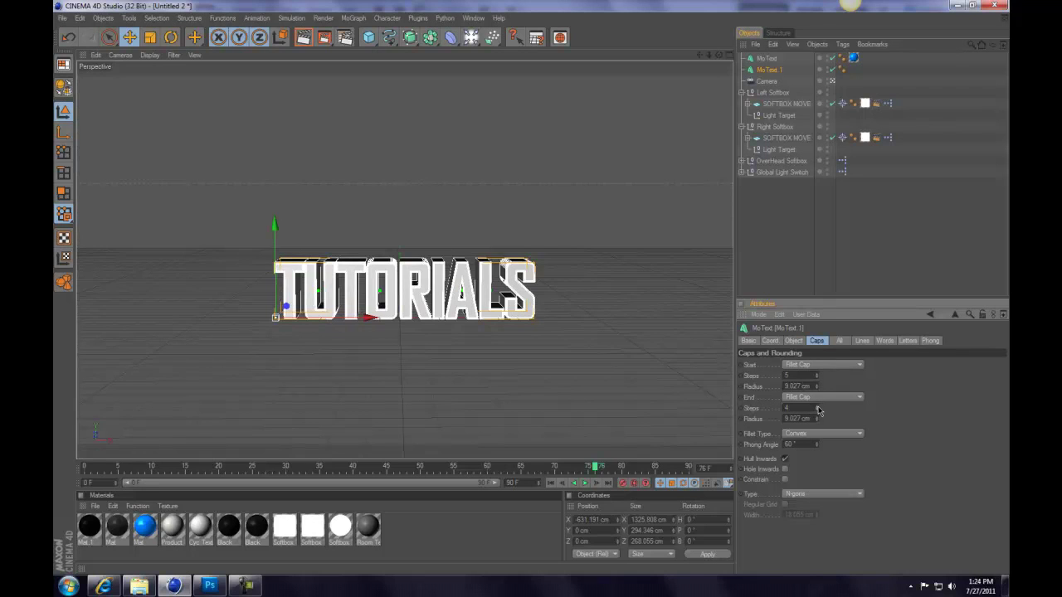
click(485, 524)
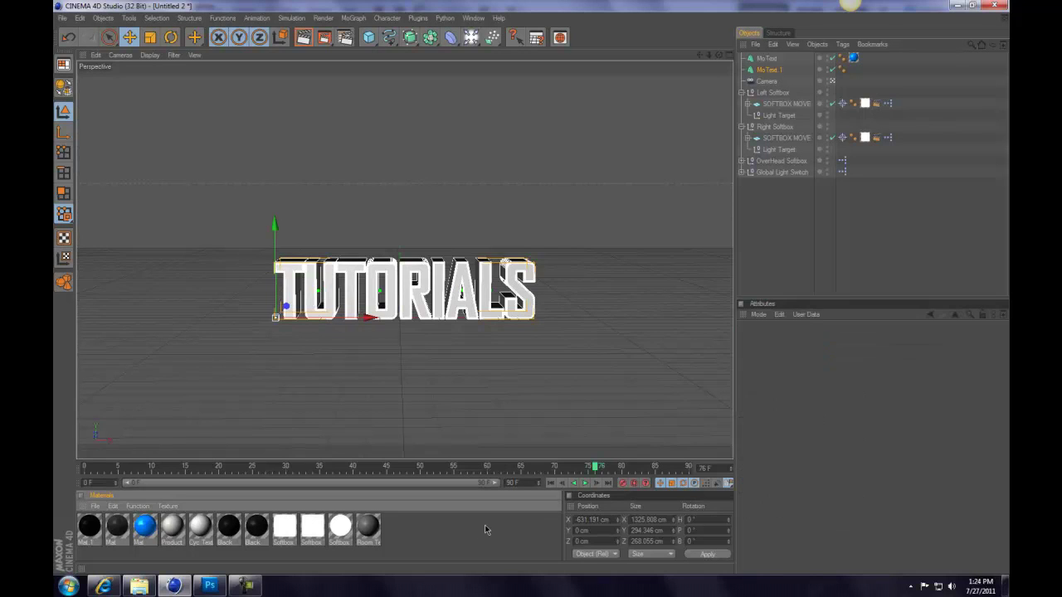
Create a new material Mat.2 with a 145 grey colour
double_click(428, 540)
double_click(89, 525)
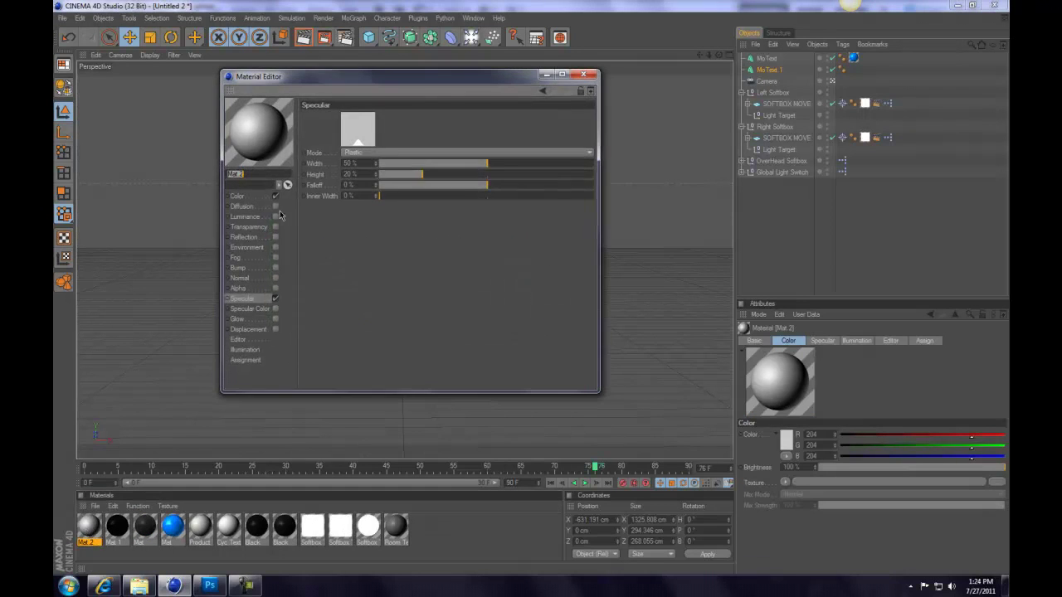
click(352, 125)
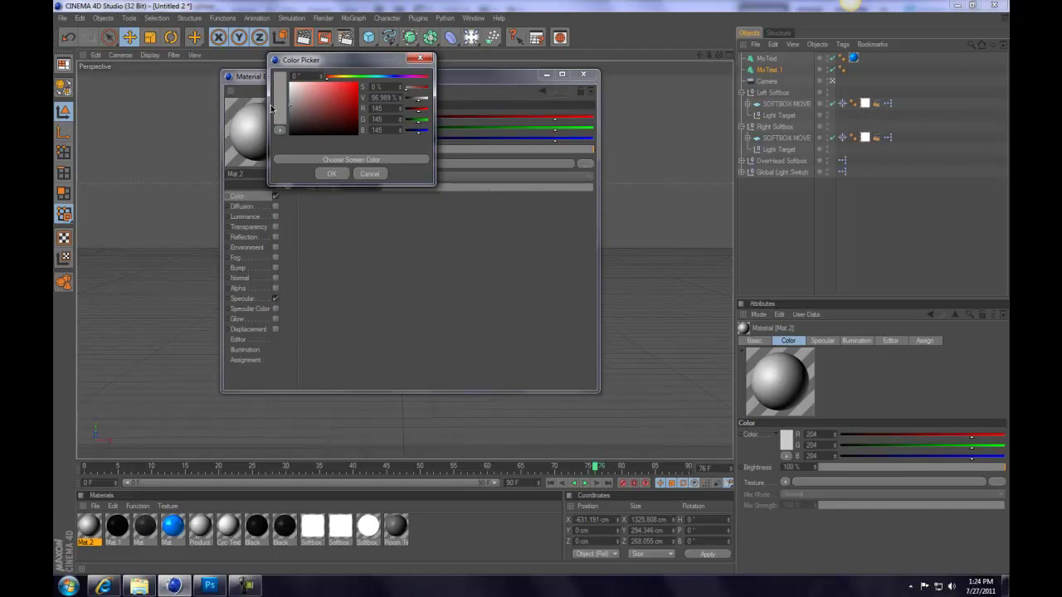
click(331, 174)
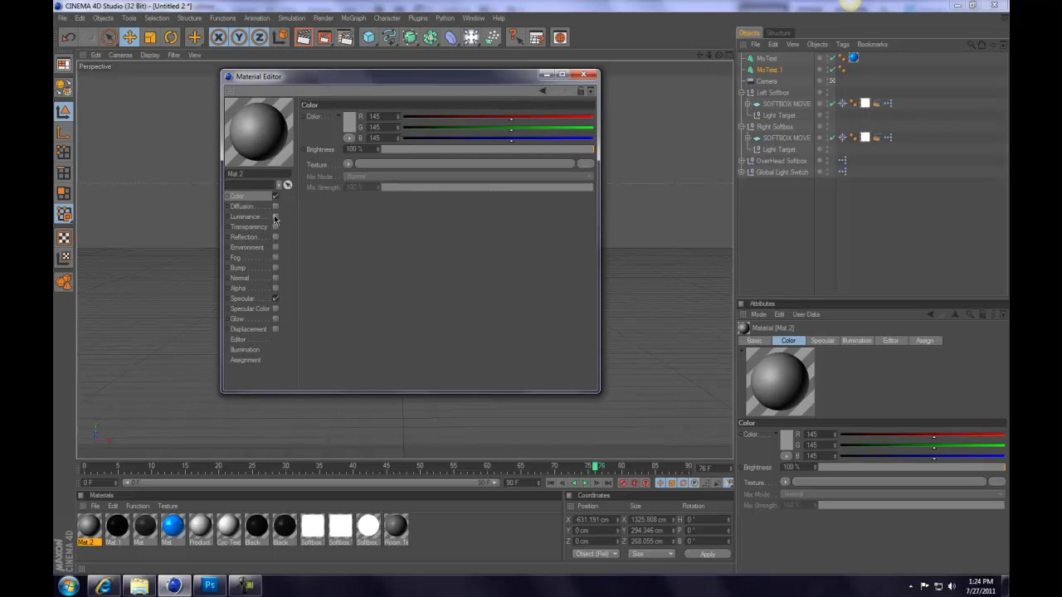
click(352, 122)
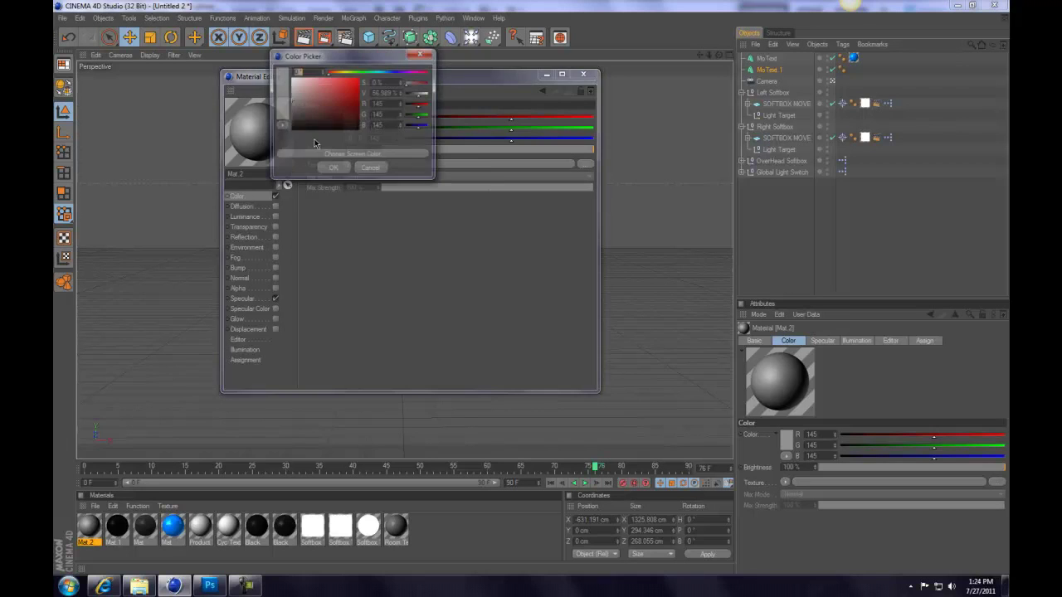
click(331, 173)
Enable luminance on Mat.2 with grey 38 colour at about 50% brightness
click(274, 216)
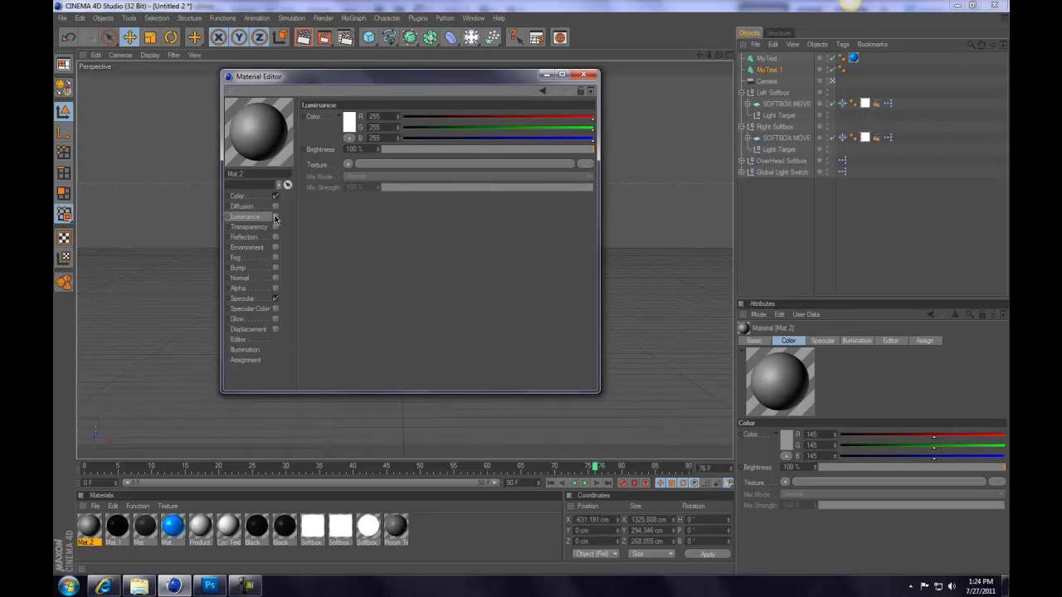
click(349, 121)
drag(303, 121, 266, 124)
click(330, 173)
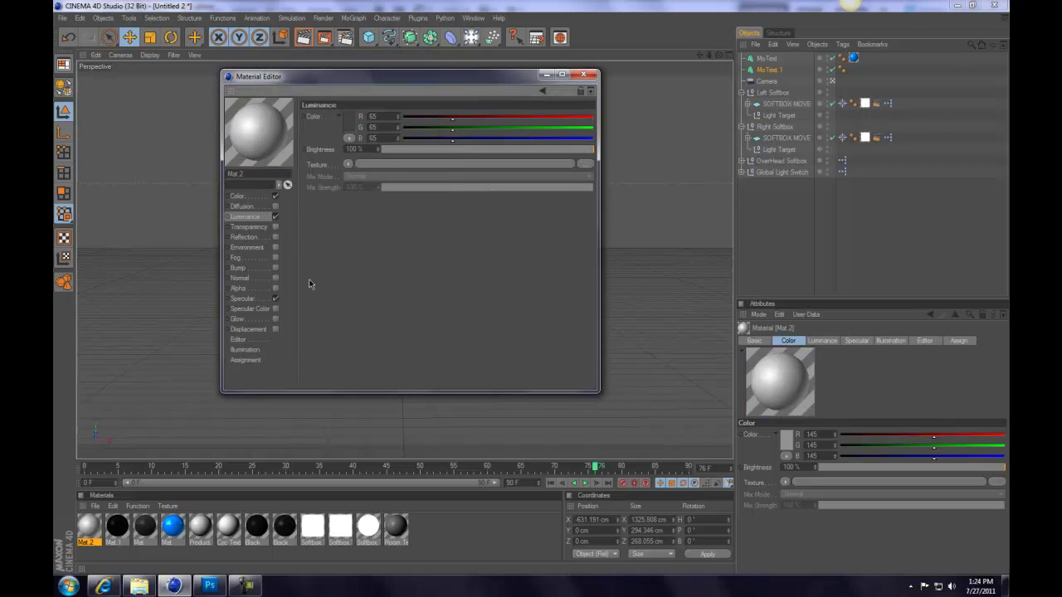
click(349, 137)
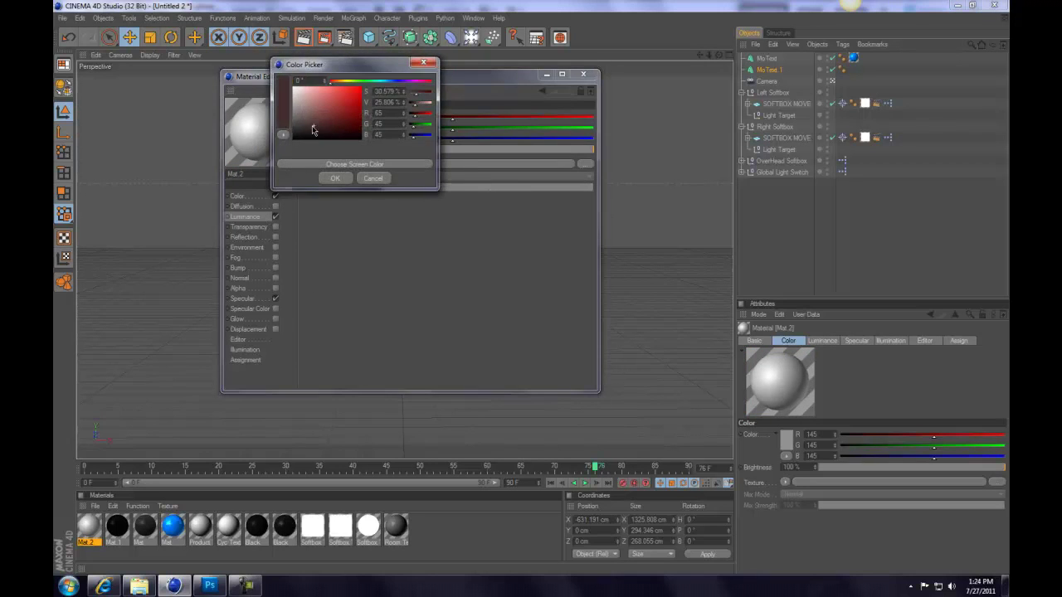
drag(310, 128, 288, 135)
click(330, 178)
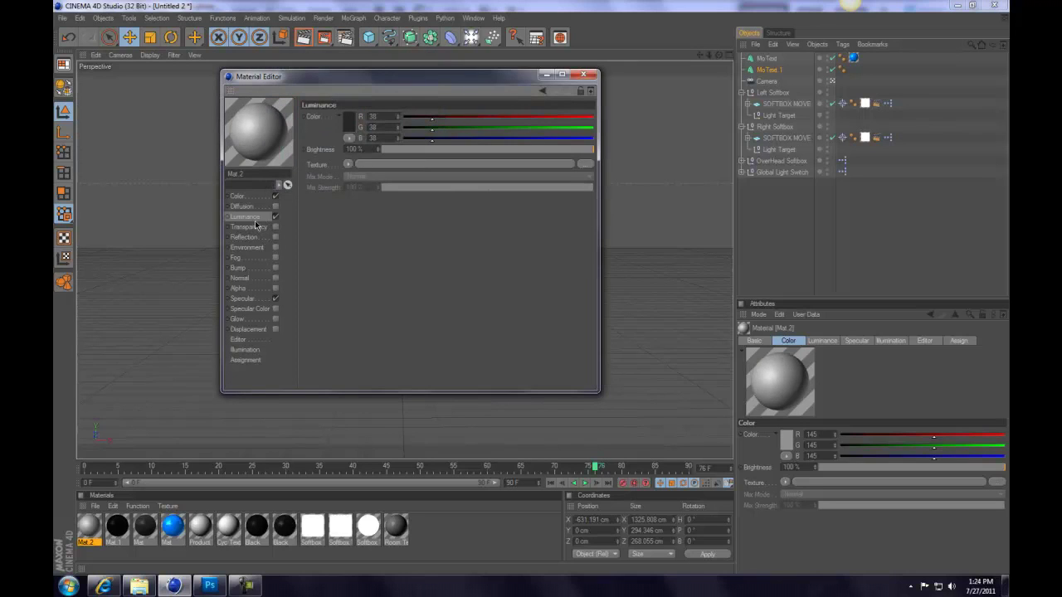
drag(493, 151, 488, 155)
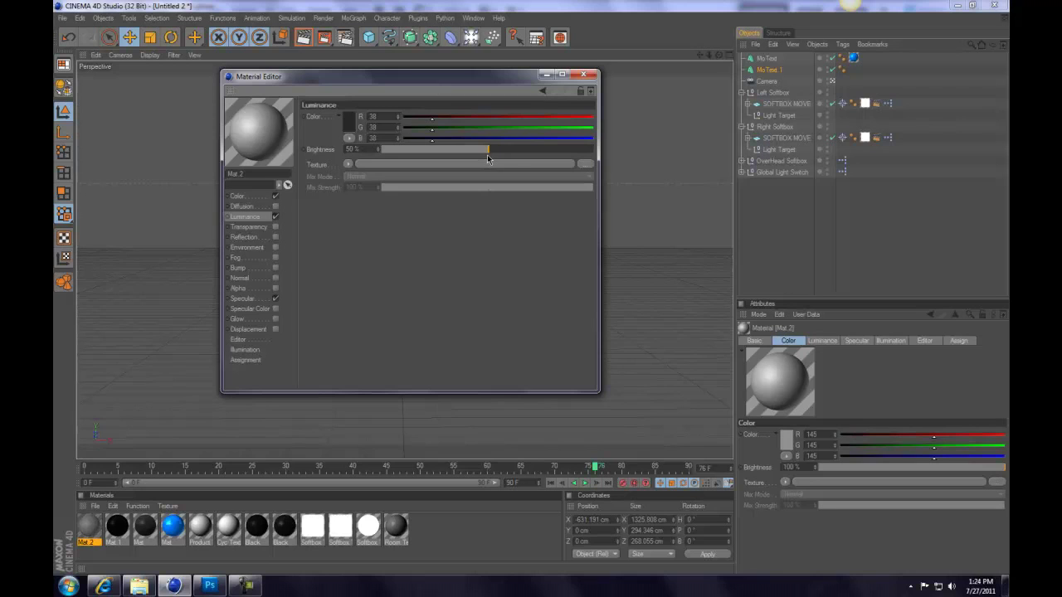
Enable a 170 reflection using a Fresnel texture, 50% mix and 21% brightness
click(253, 238)
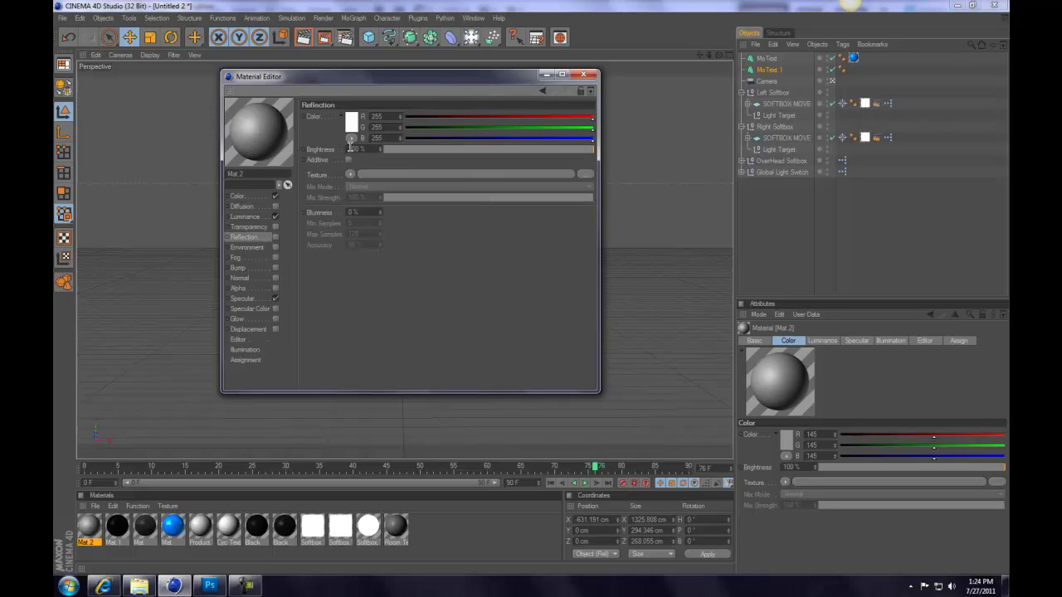
click(352, 124)
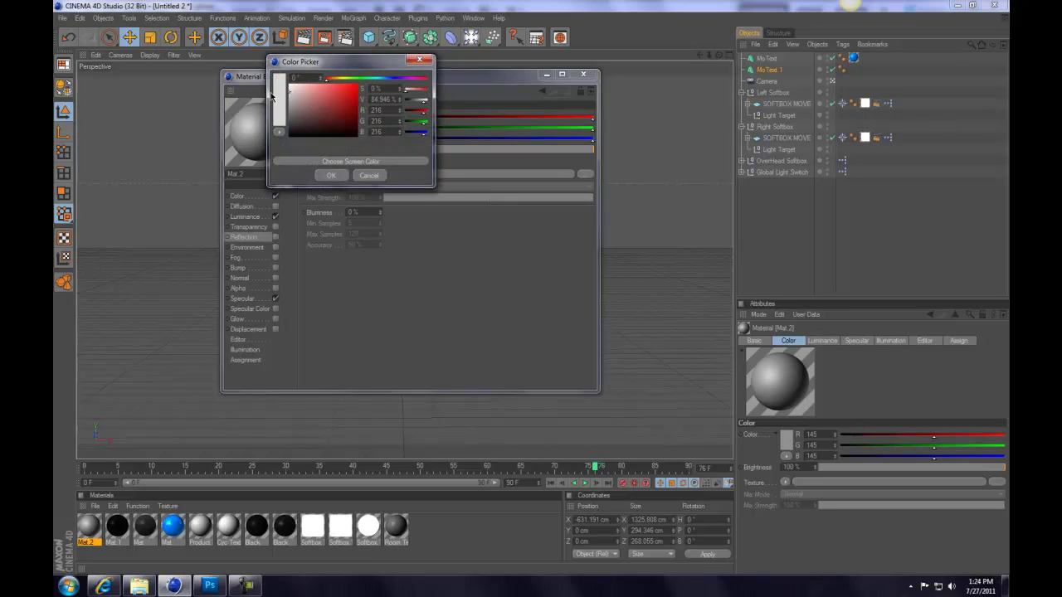
click(331, 176)
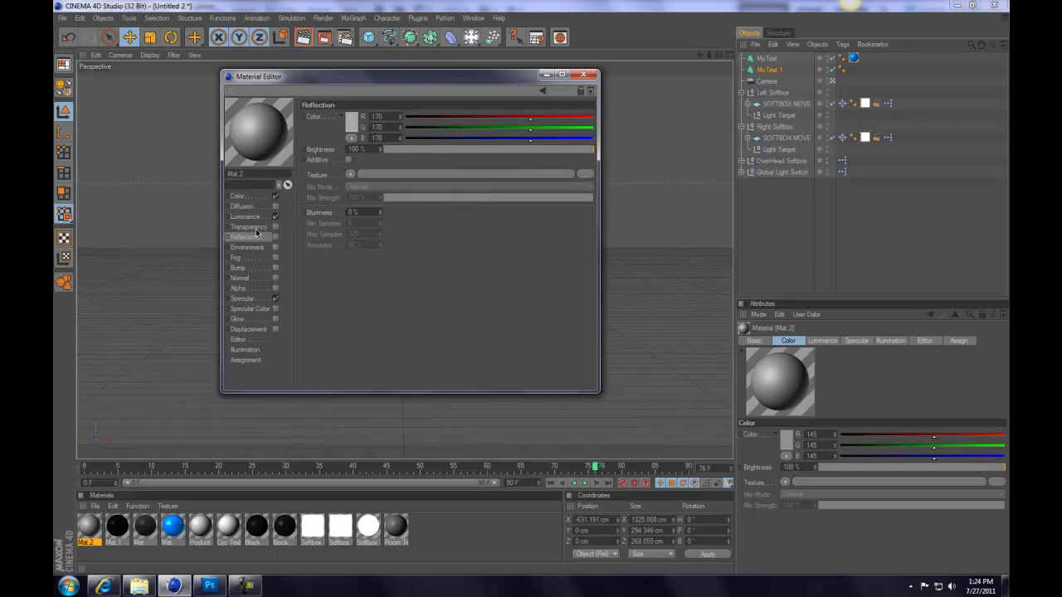
click(275, 237)
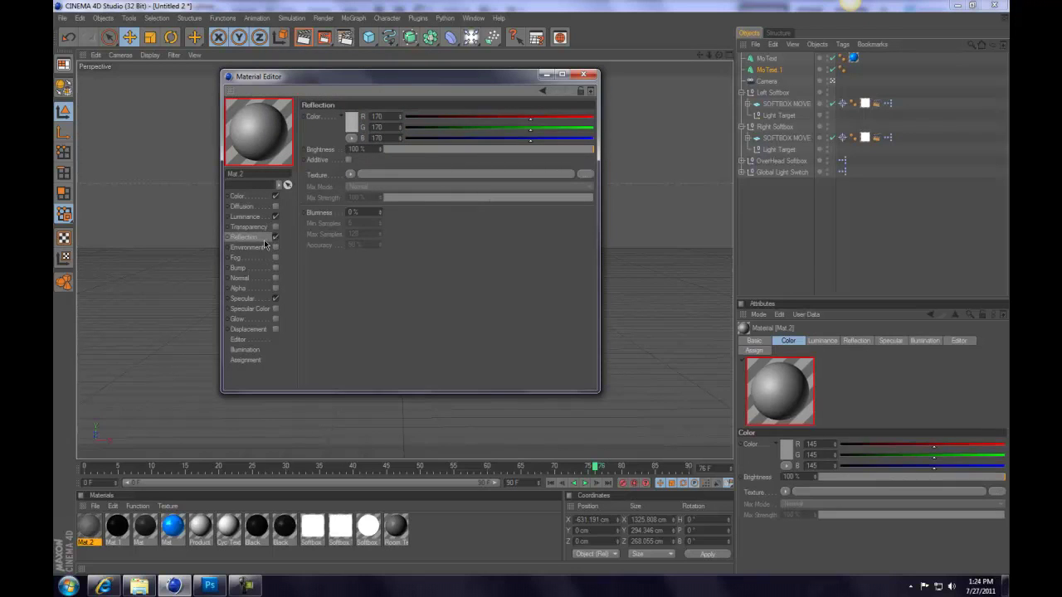
click(350, 174)
click(378, 304)
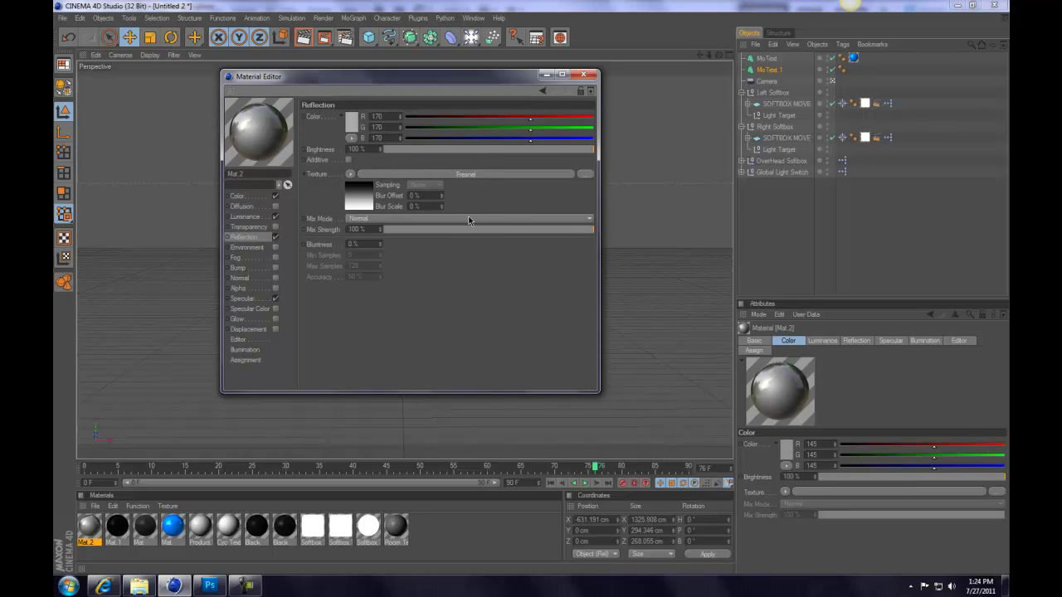
drag(490, 230, 481, 238)
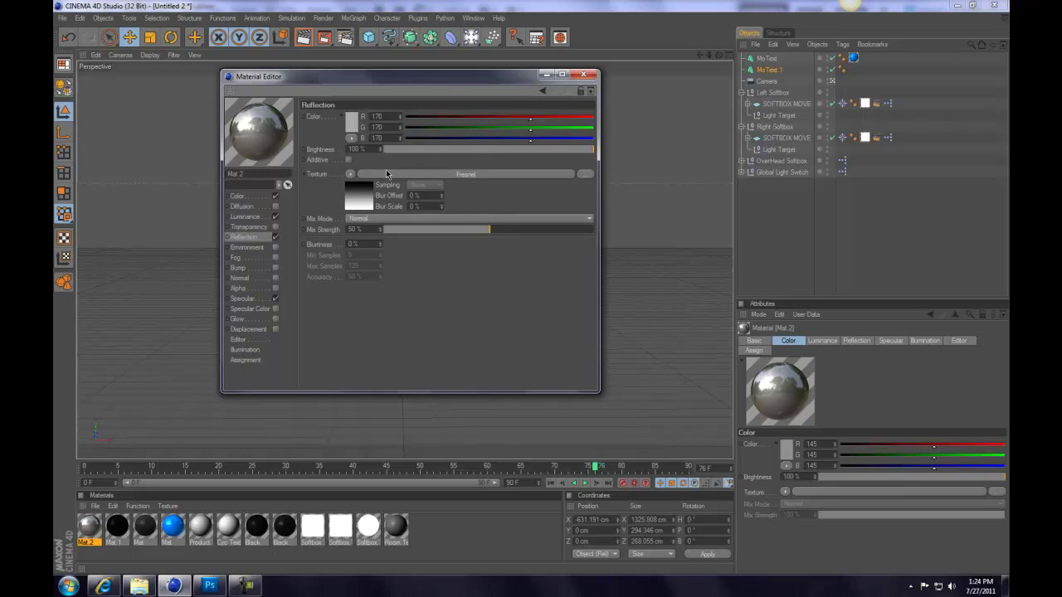
drag(454, 150, 429, 171)
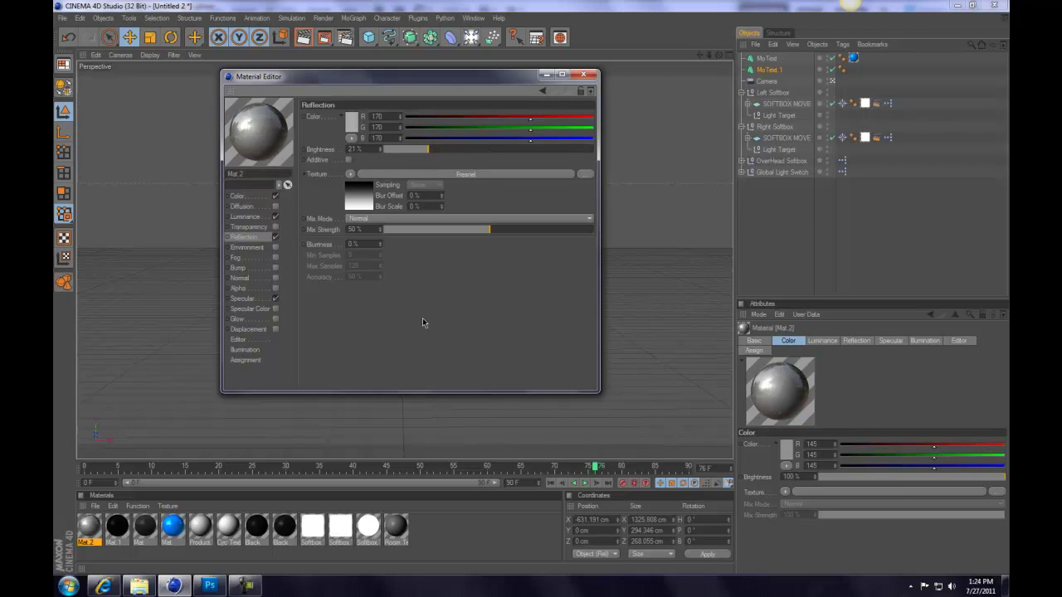
Apply Mat.2 to MoText 1, nudge it along its depth axis, and orbit to check it
click(583, 75)
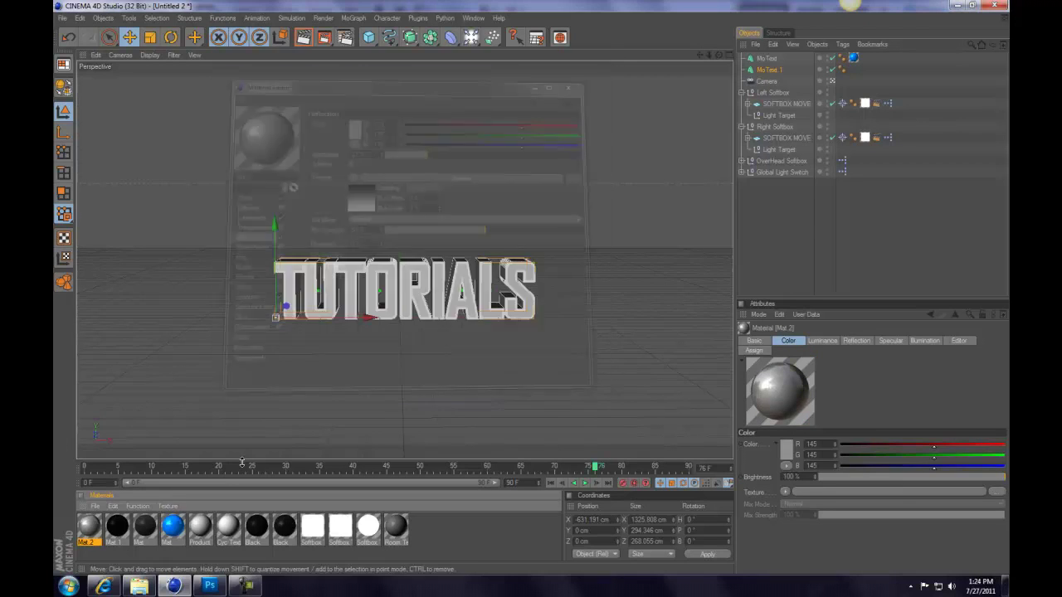
drag(773, 79, 771, 71)
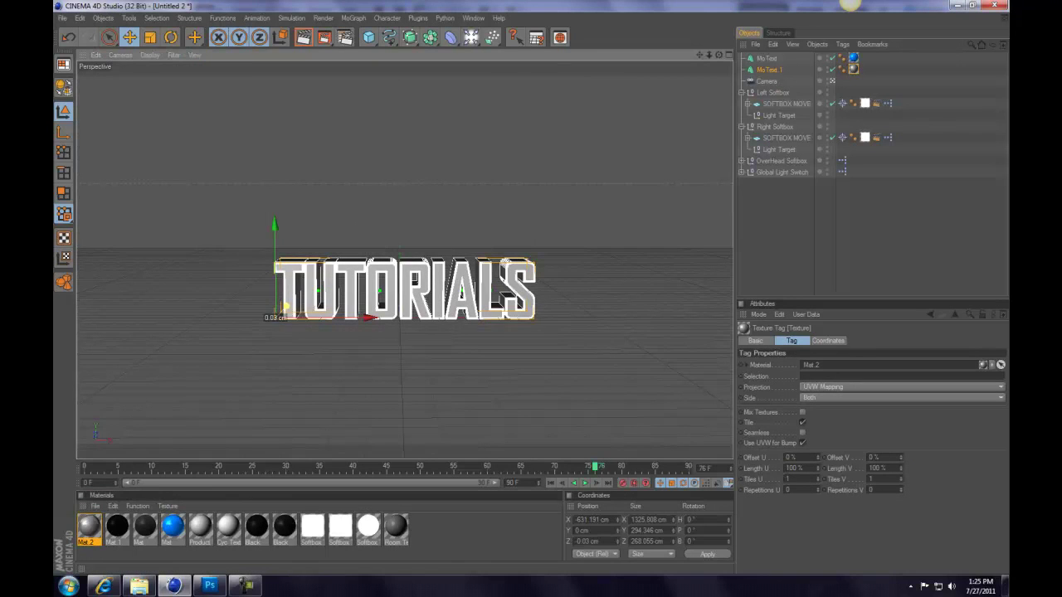
drag(287, 308, 287, 308)
click(316, 406)
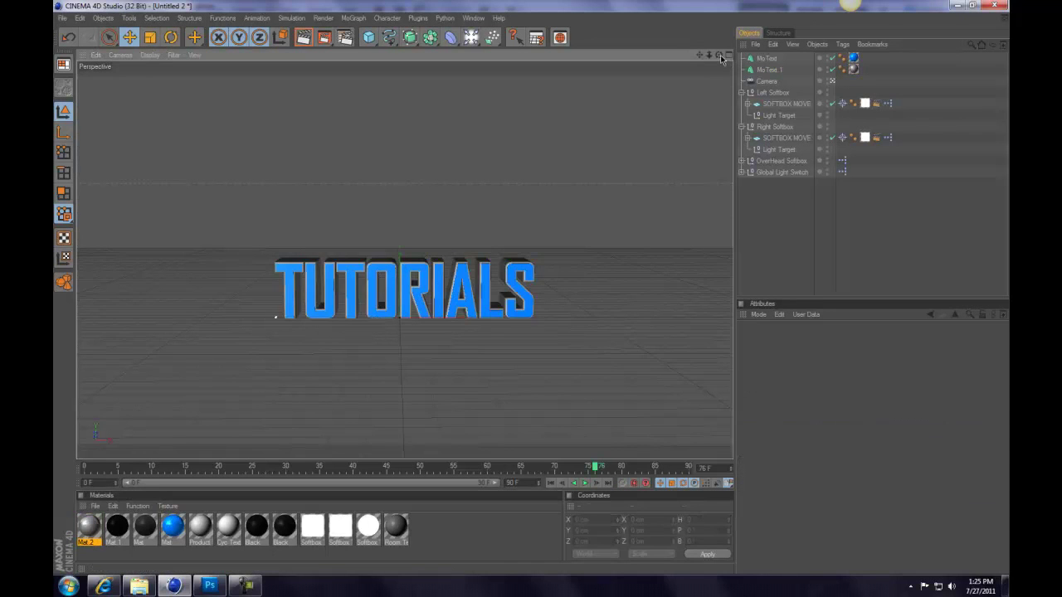
drag(720, 54, 644, 63)
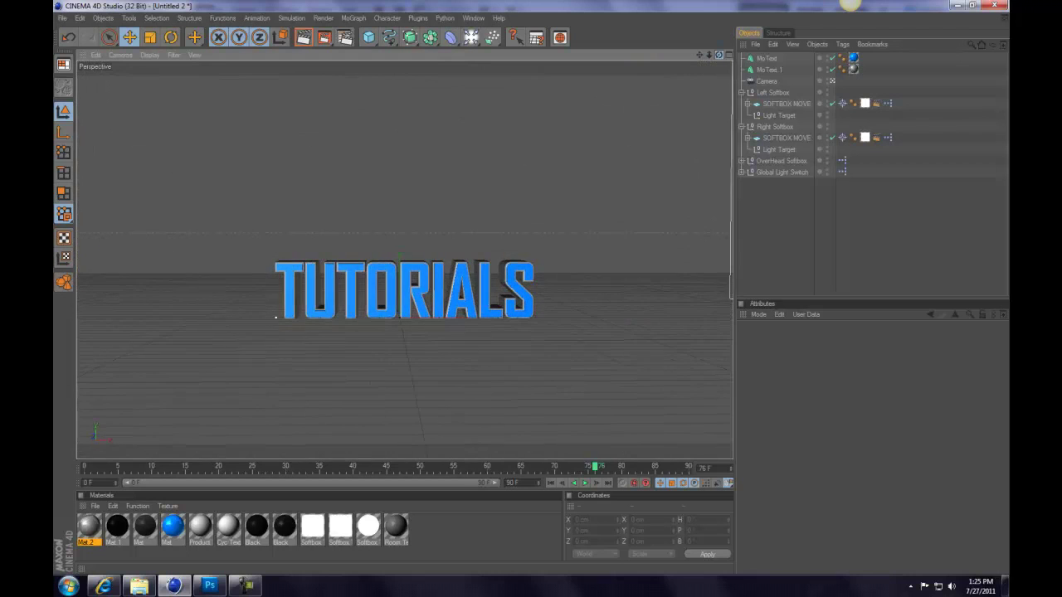
Select both MoText objects and rotate them to about -0.9° pitch
click(766, 59)
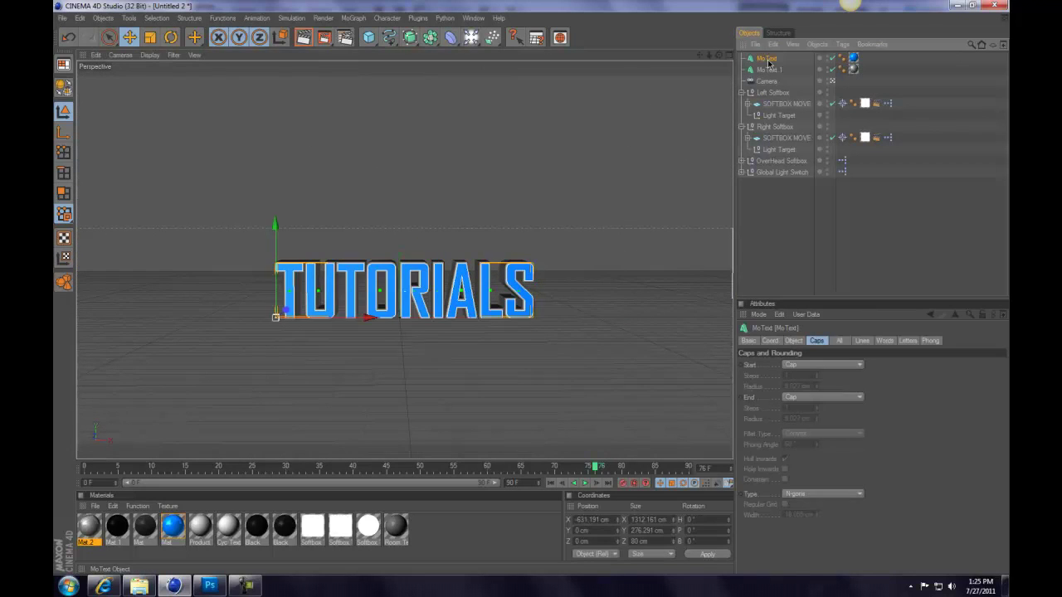
click(788, 223)
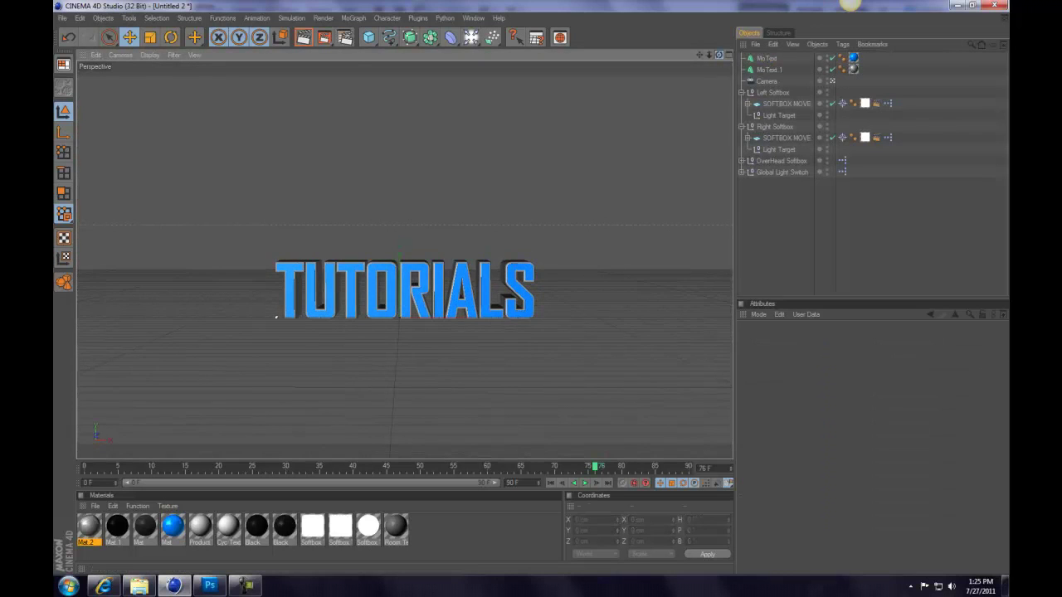
click(766, 59)
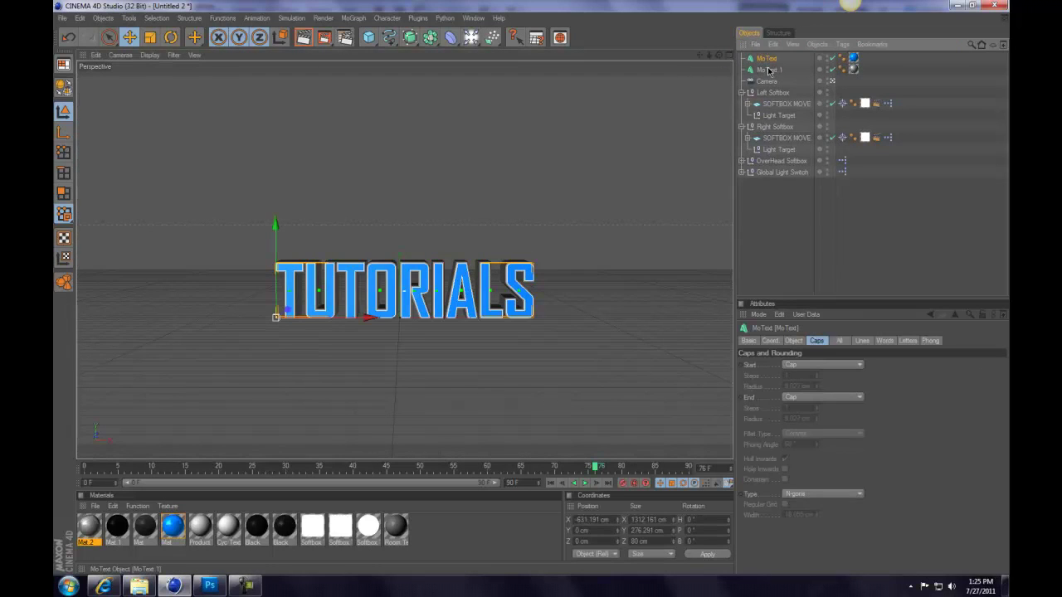
key(space)
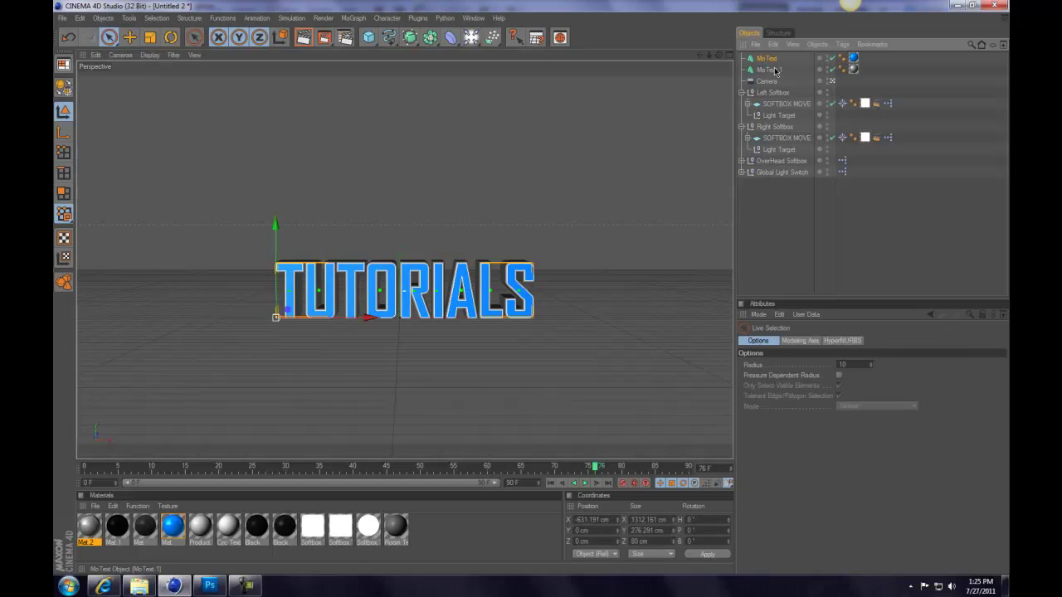
shift+click(774, 70)
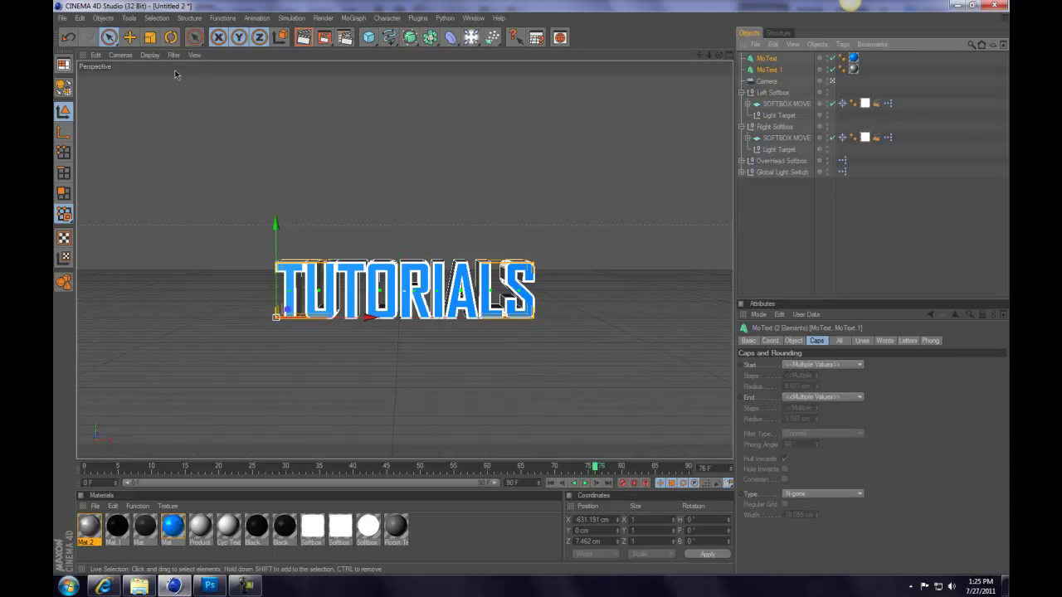
click(169, 39)
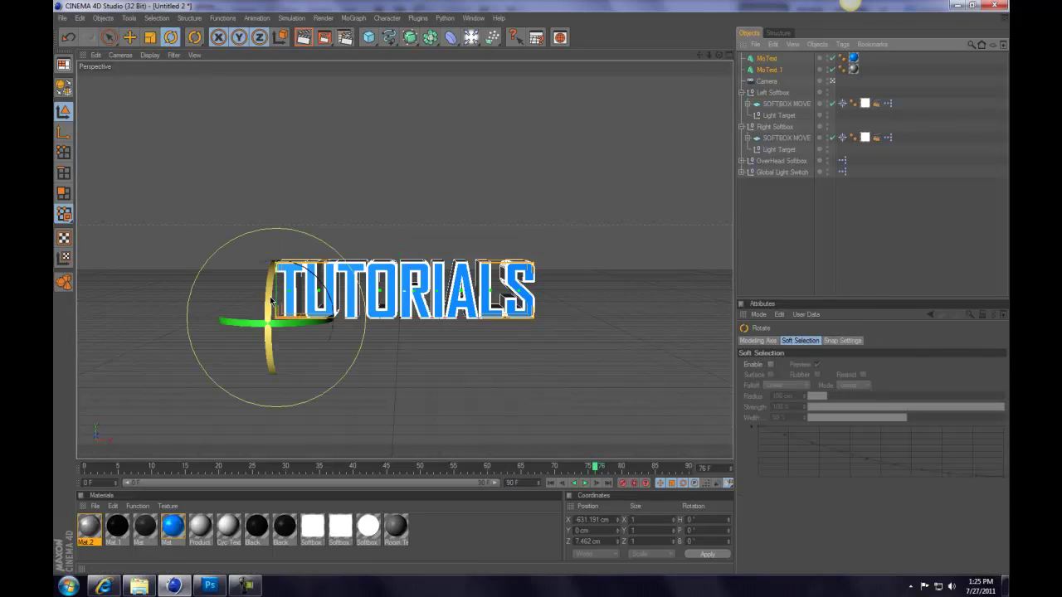
drag(272, 301, 272, 298)
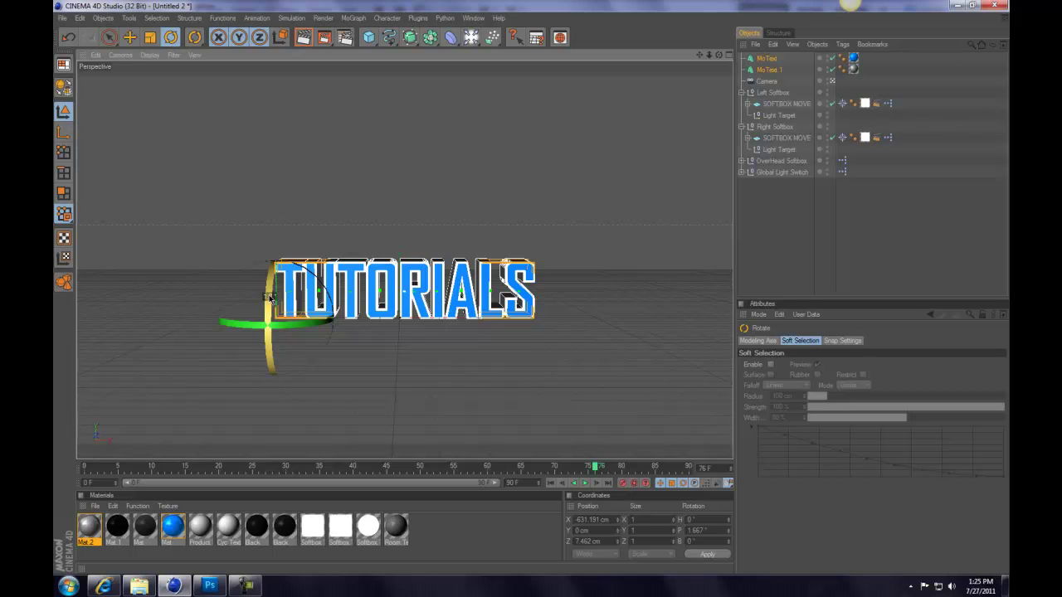
drag(270, 298, 267, 267)
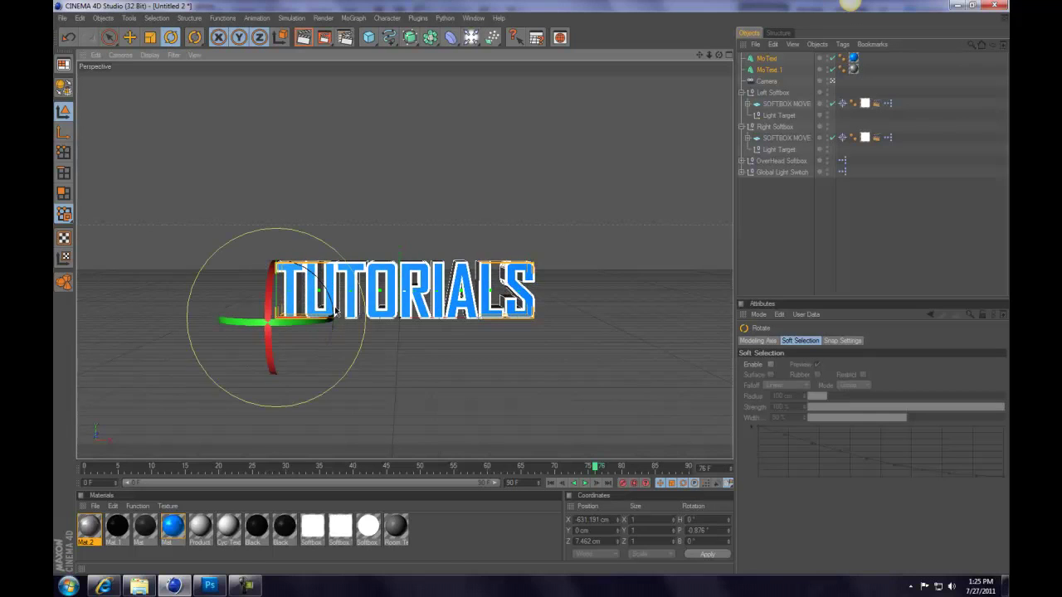
click(421, 362)
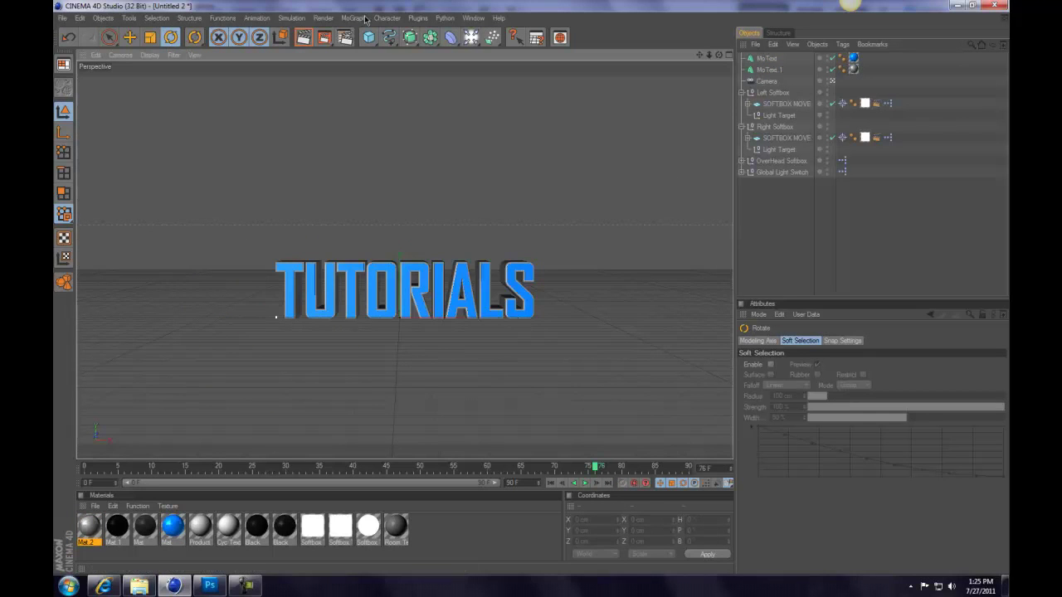
click(344, 37)
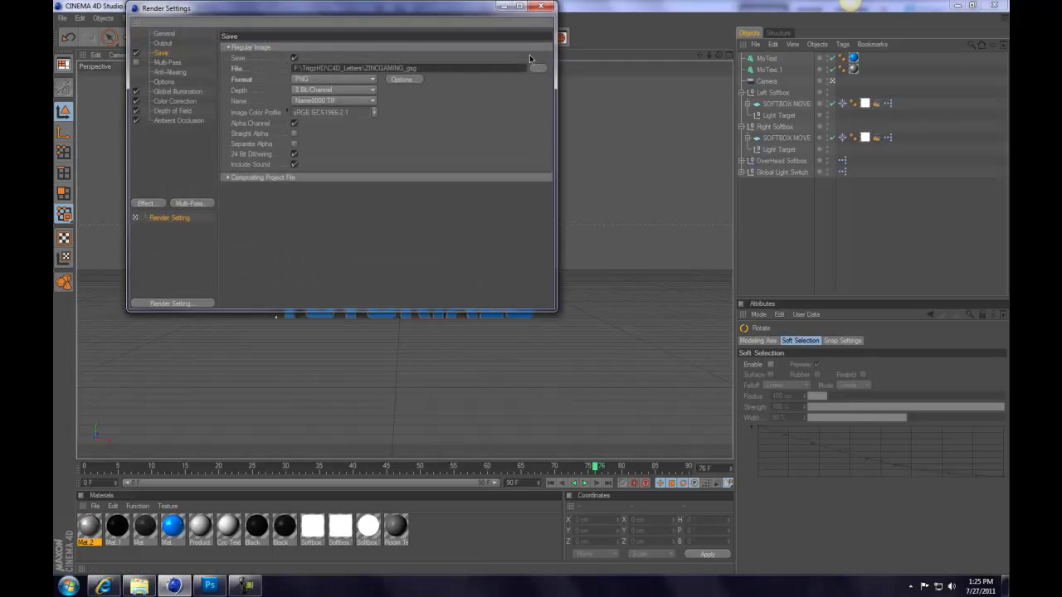
click(175, 92)
click(174, 101)
click(175, 111)
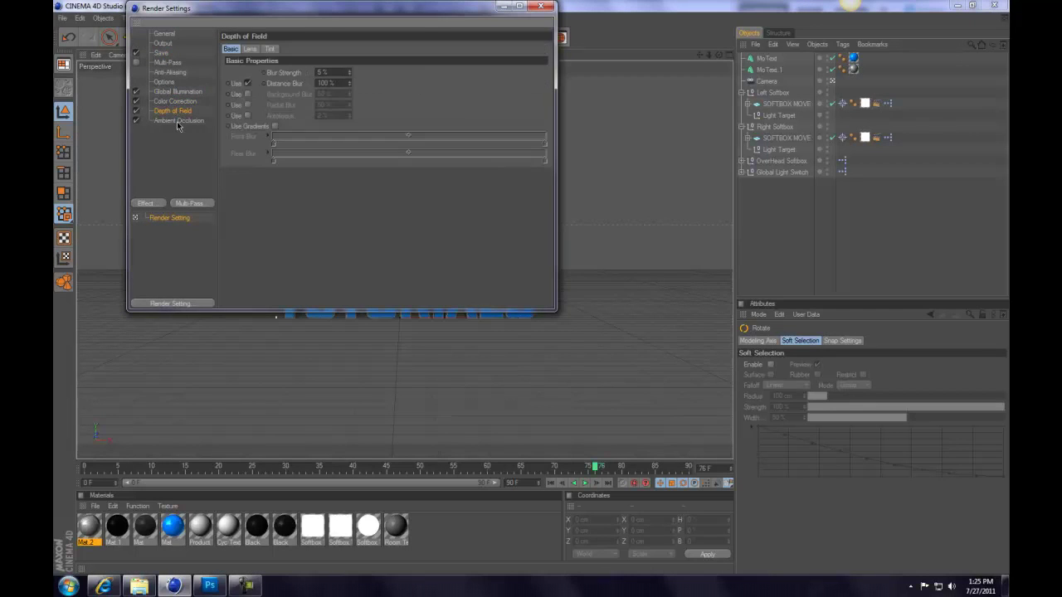
click(176, 121)
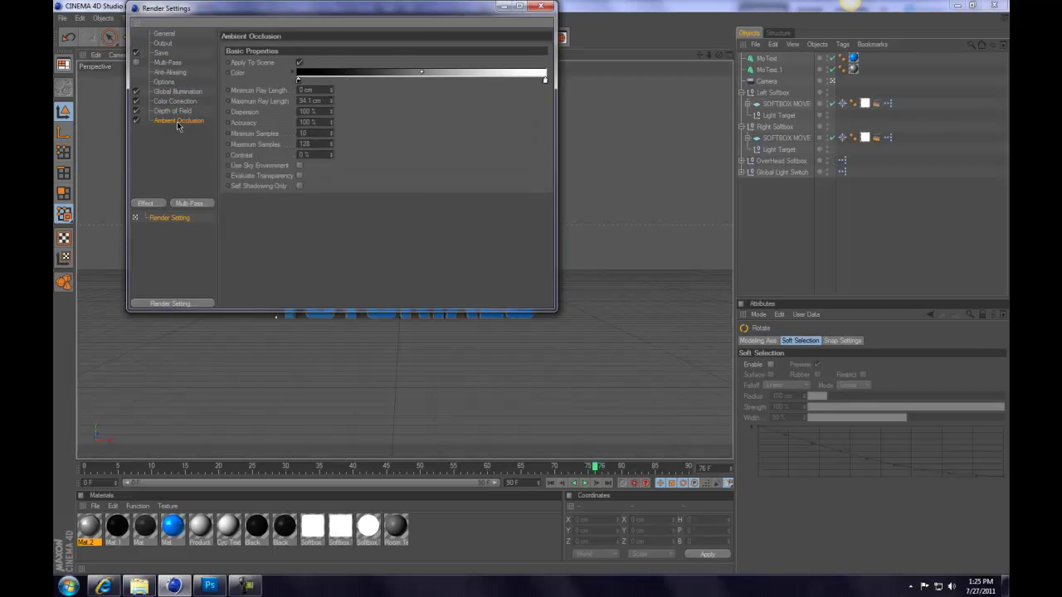
click(170, 73)
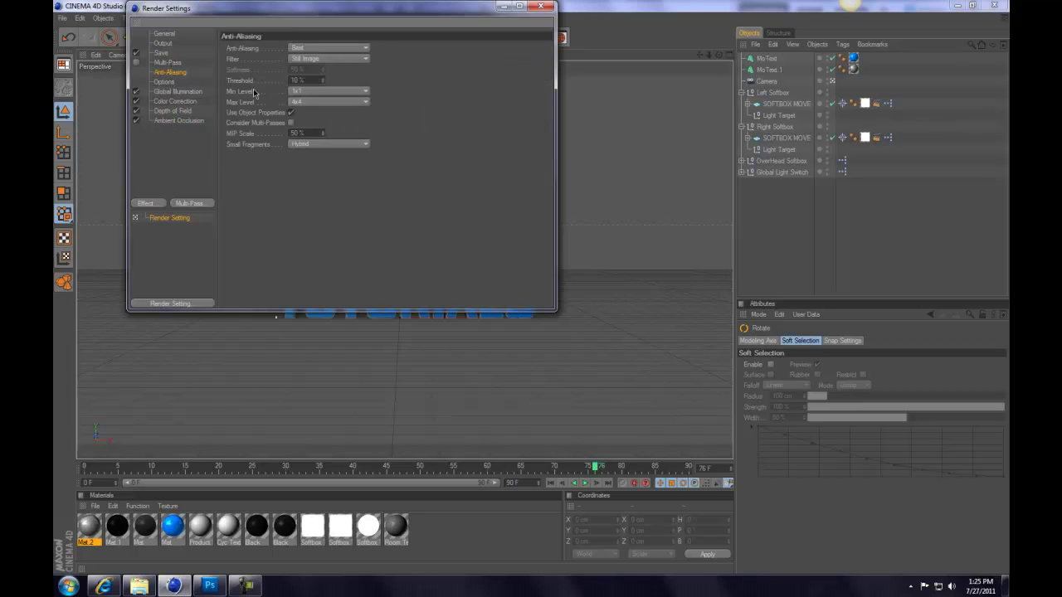
click(166, 83)
click(165, 43)
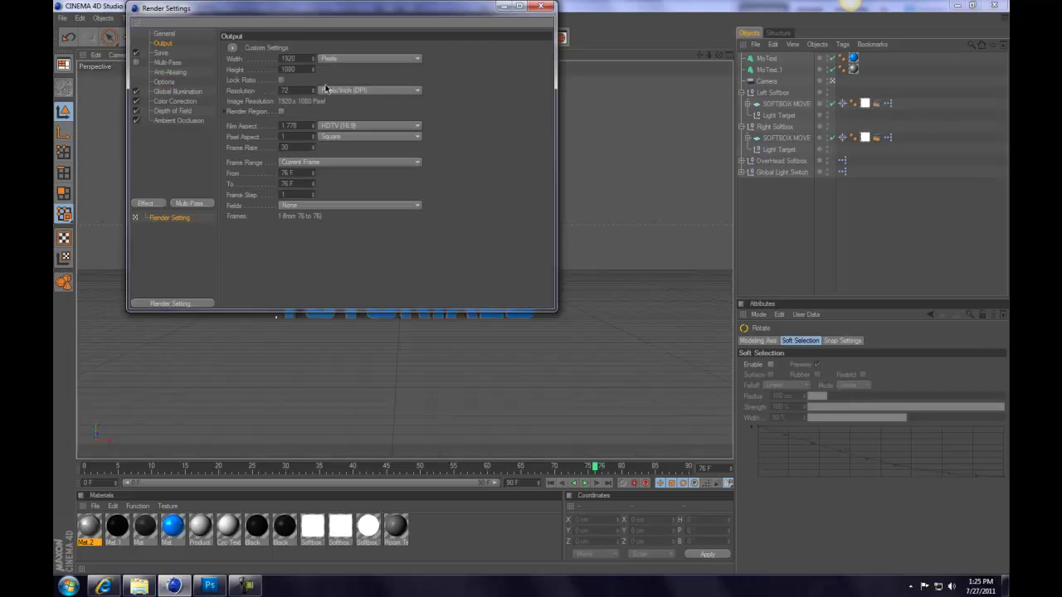
click(161, 33)
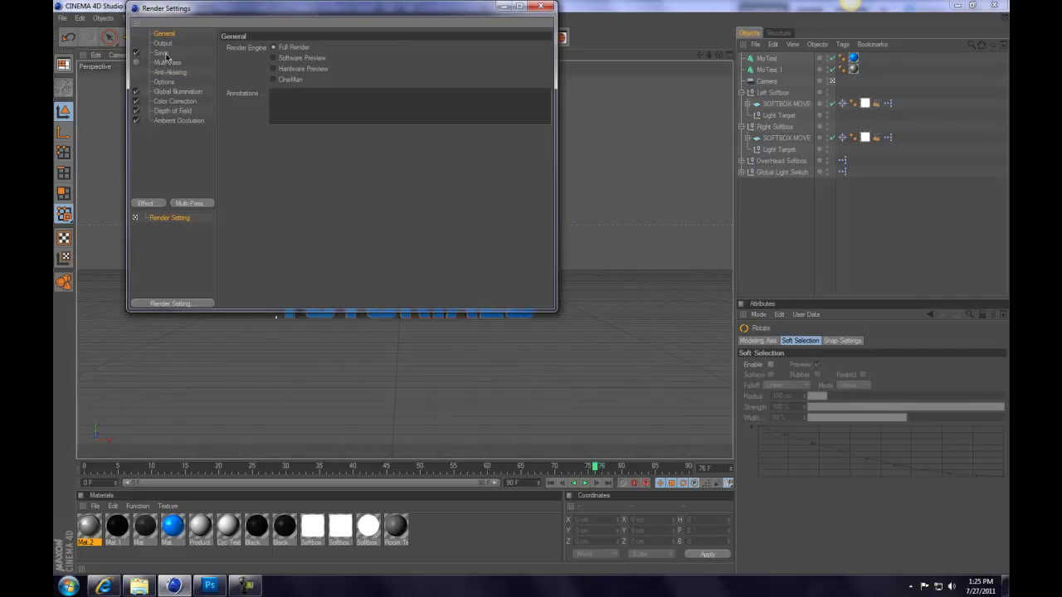
click(162, 53)
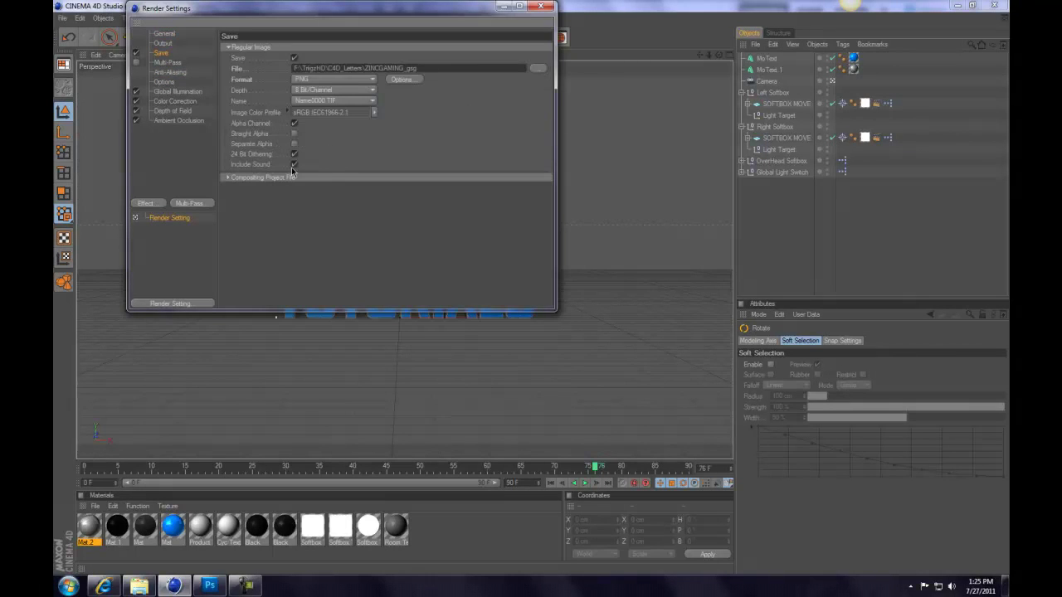
click(538, 67)
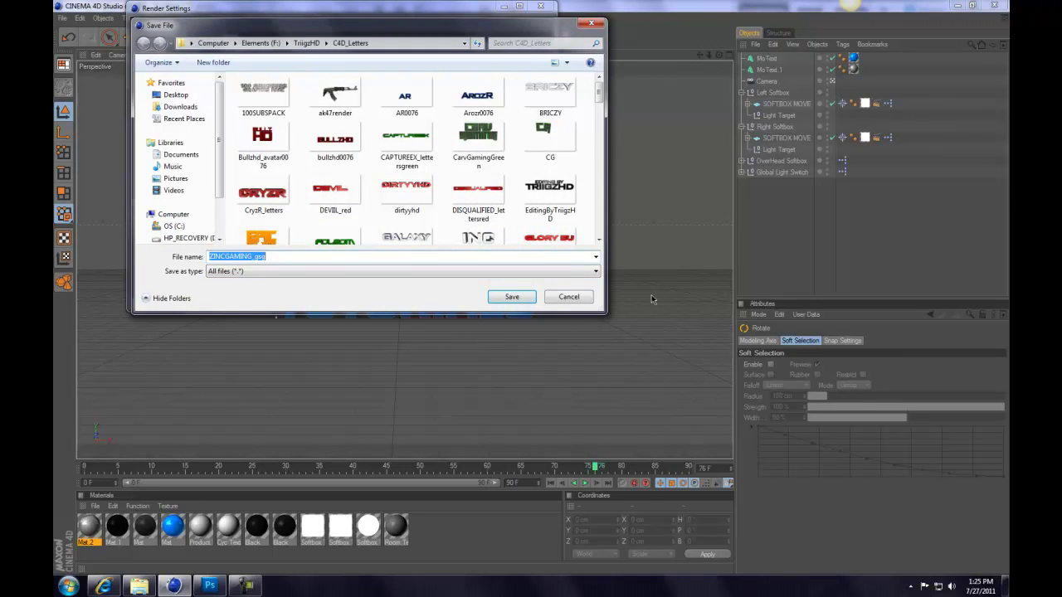
click(569, 298)
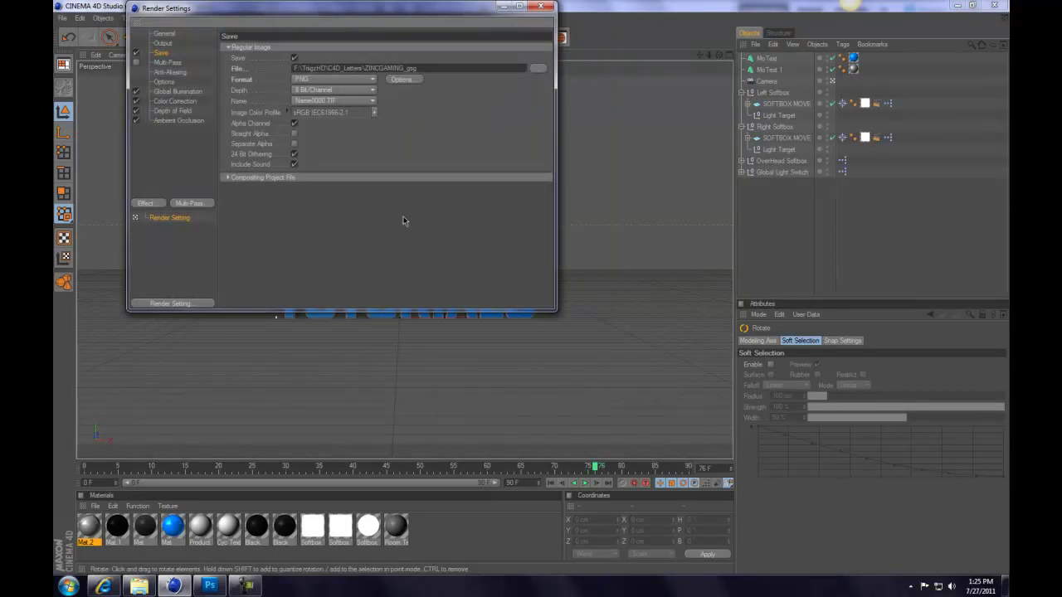
click(539, 8)
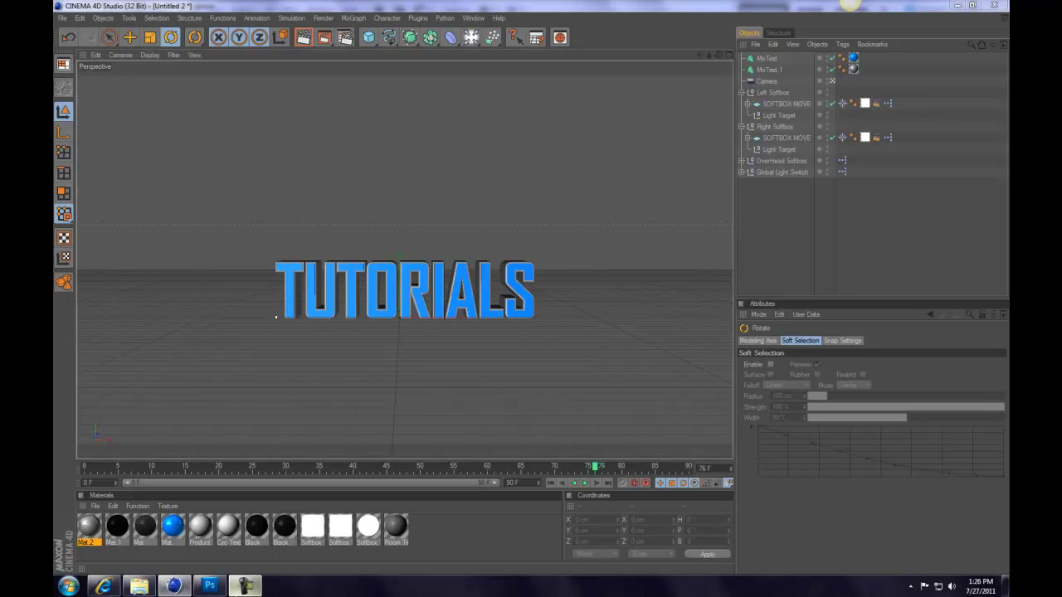
click(246, 585)
Add a Gradient Overlay to Layer 1 in Overlay blend mode at 50% opacity
click(954, 536)
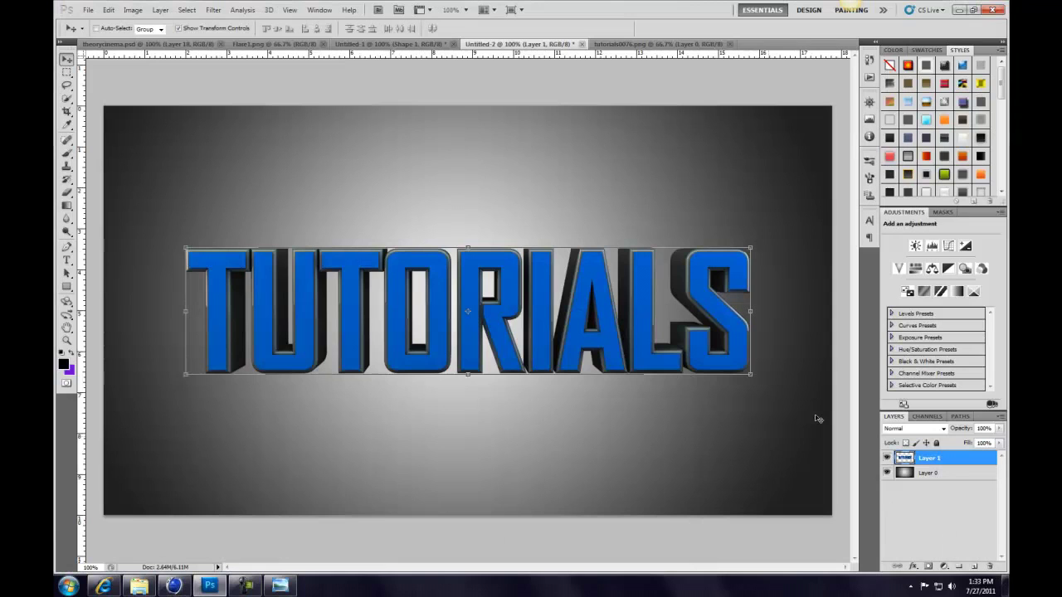
double_click(953, 461)
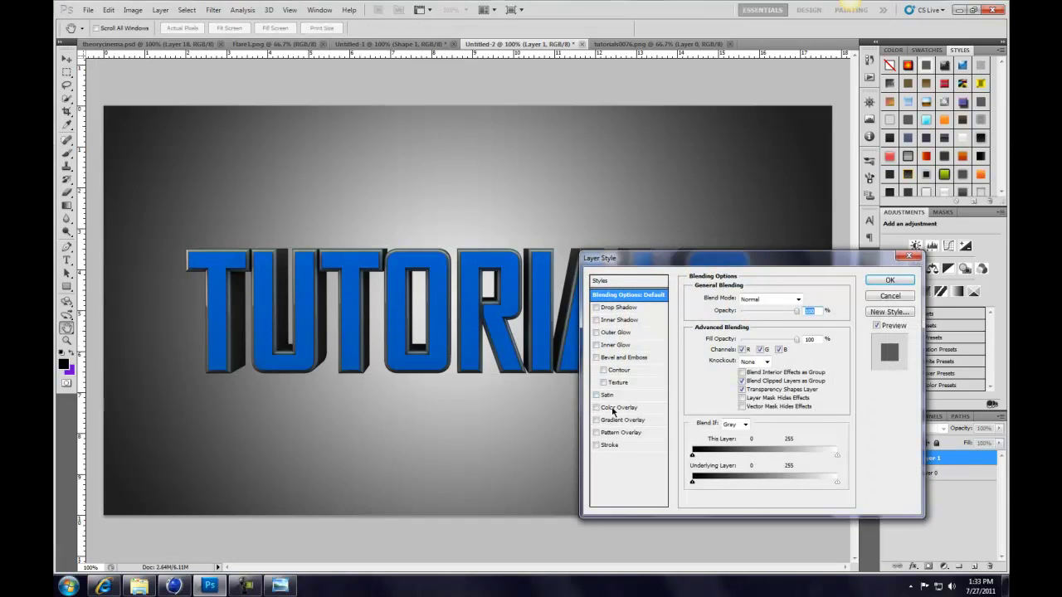
click(626, 420)
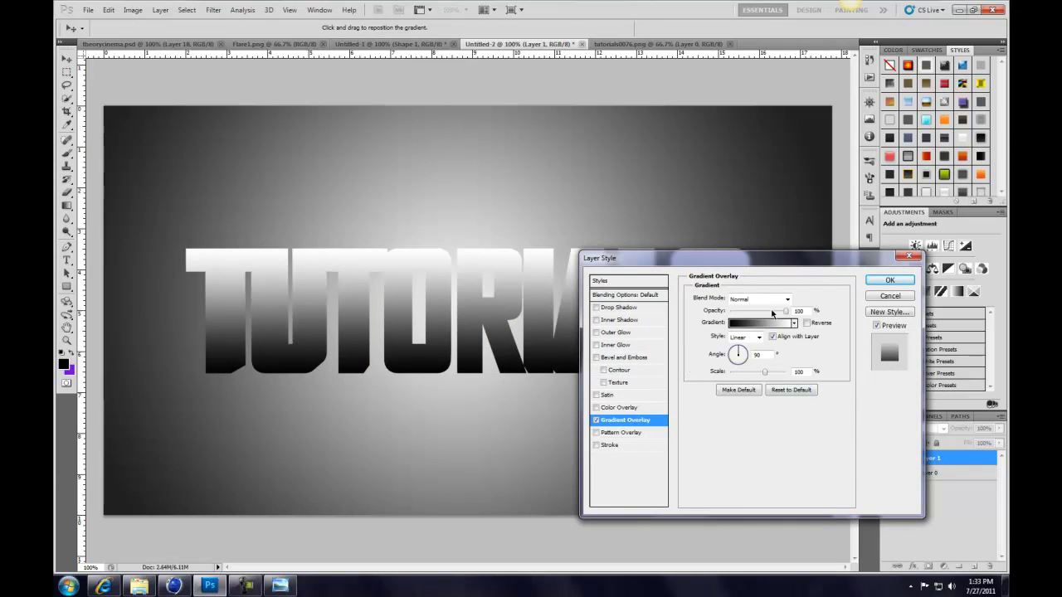
click(787, 300)
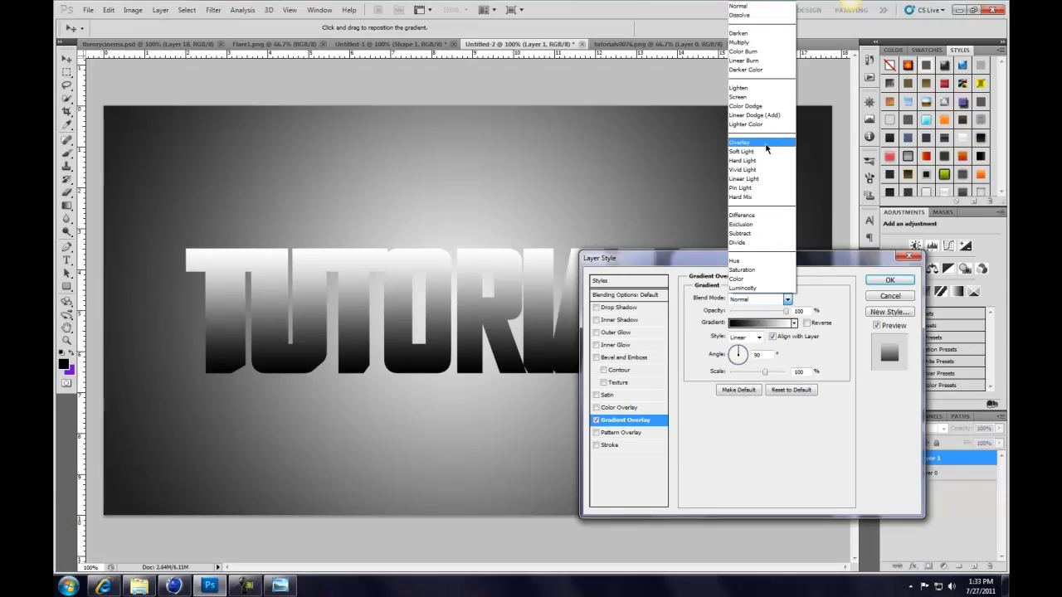
click(740, 142)
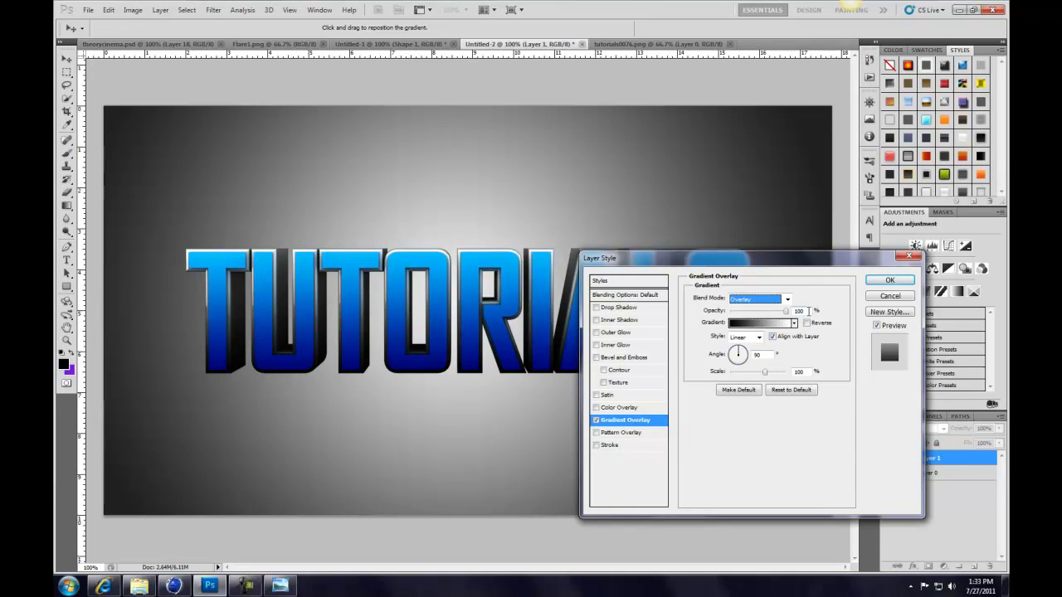
click(805, 311)
text(50)
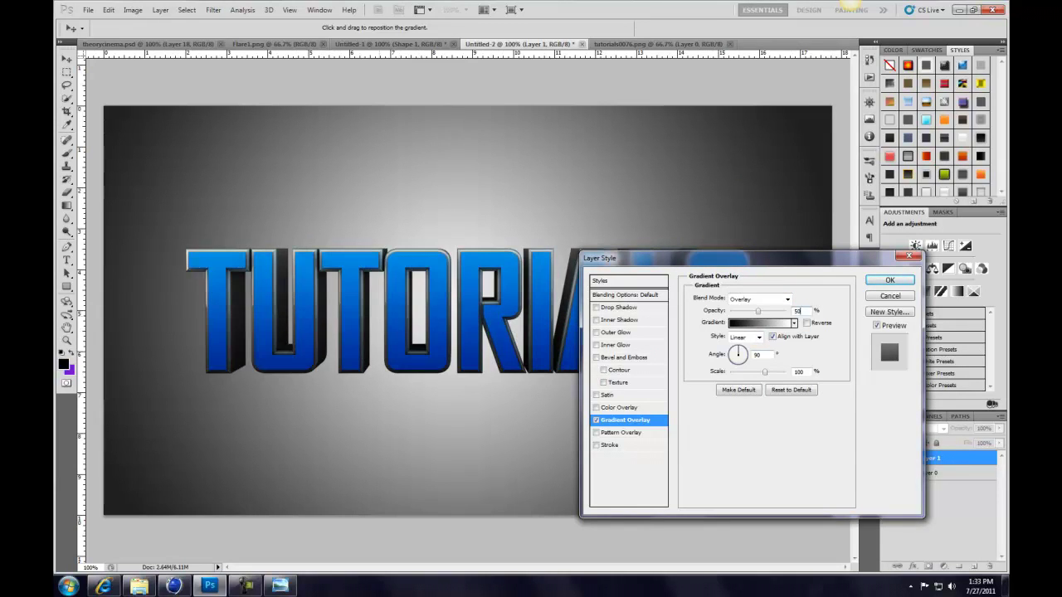
Add a drop shadow with 90° angle, 50% opacity and 4 px distance
click(608, 308)
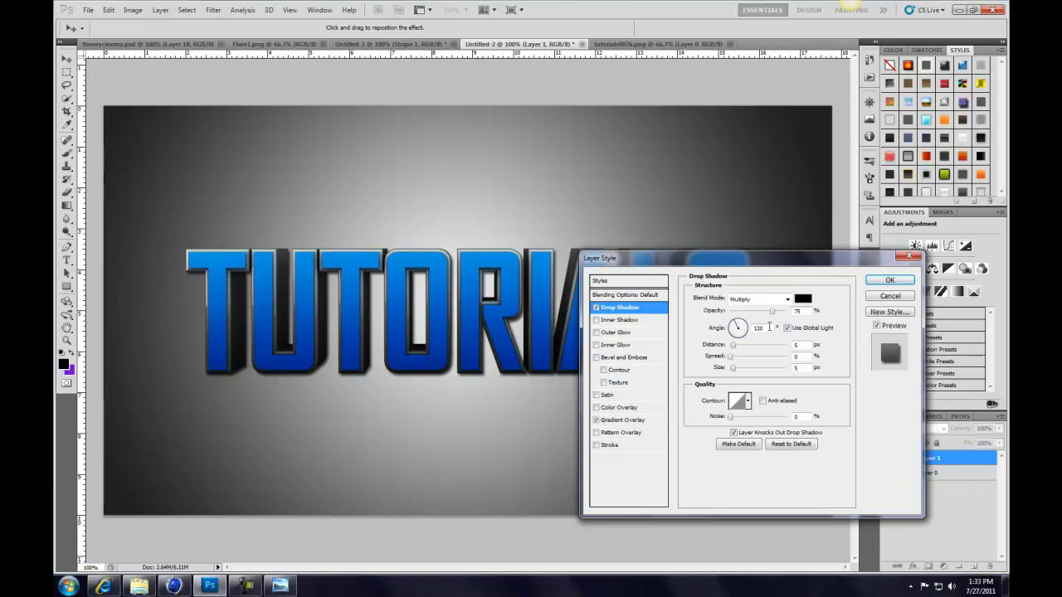
double_click(758, 328)
text(90)
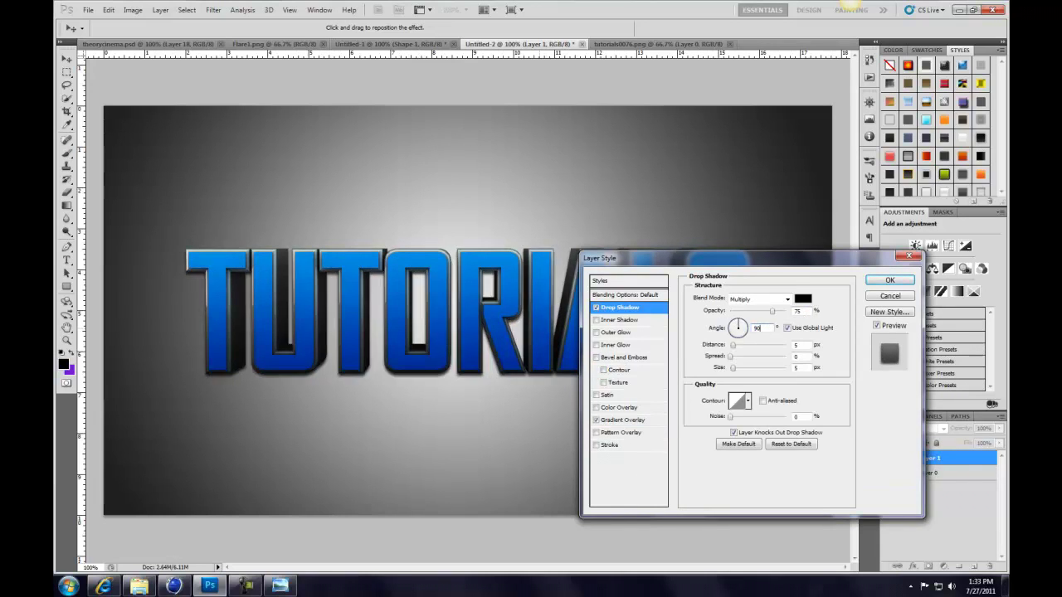
double_click(798, 311)
text(50)
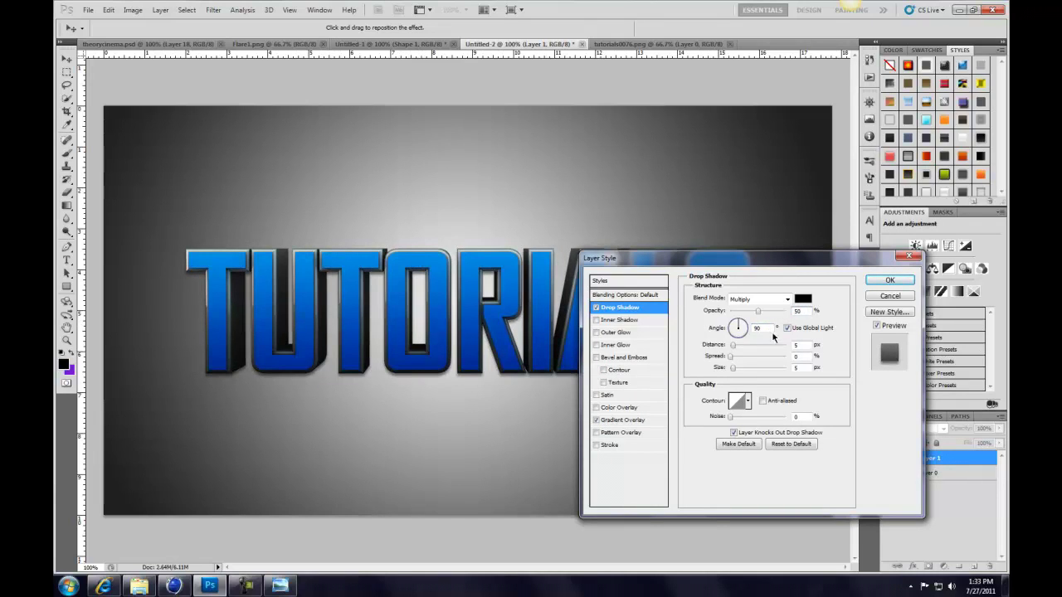
double_click(796, 345)
text(4)
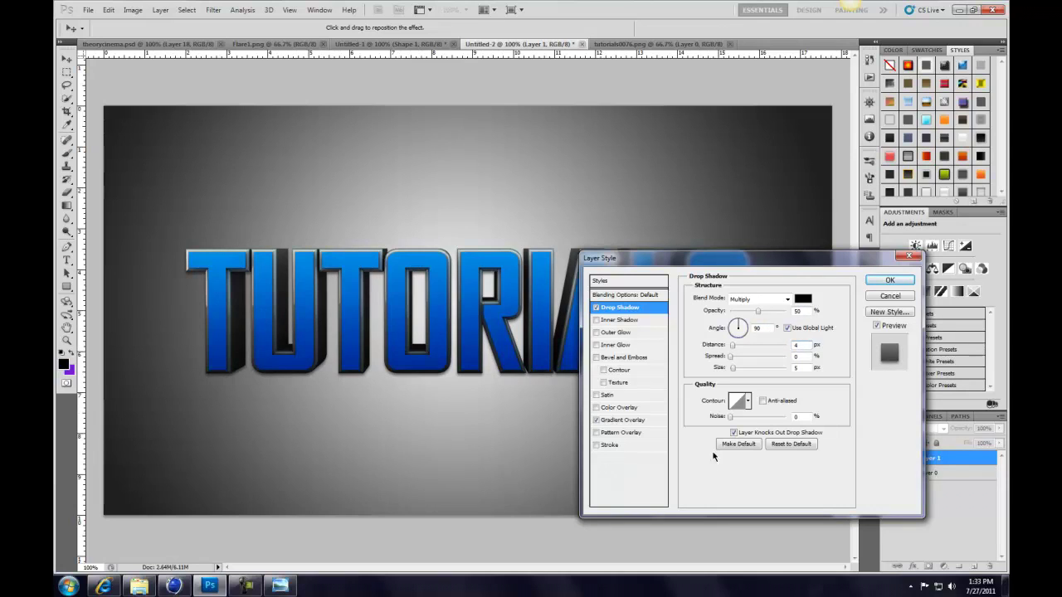
double_click(795, 368)
Add a black outer glow in Overlay mode at 40% opacity with slightly larger size
click(609, 332)
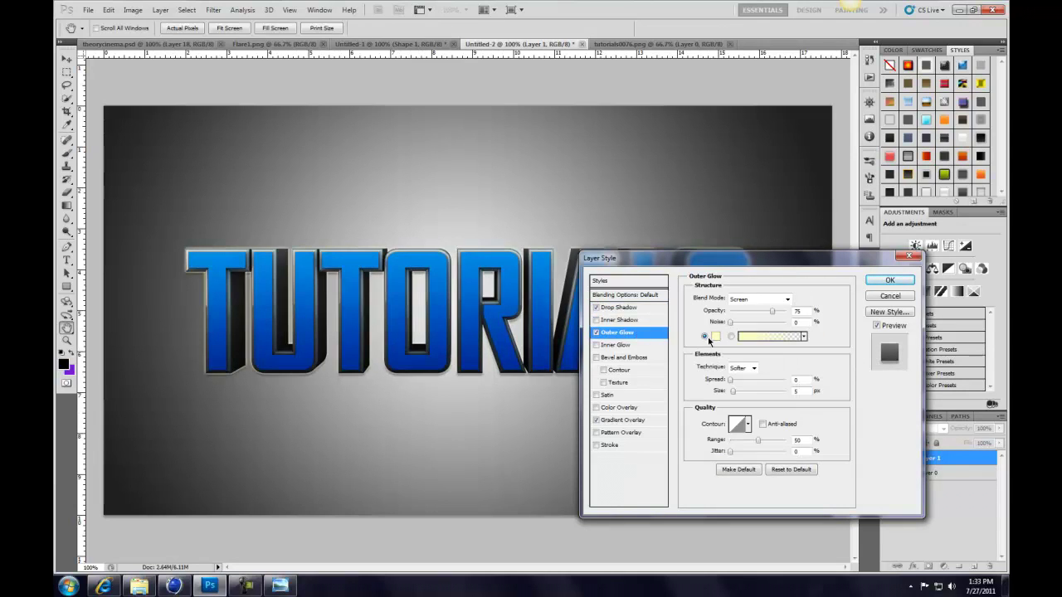
click(714, 336)
click(274, 359)
click(645, 146)
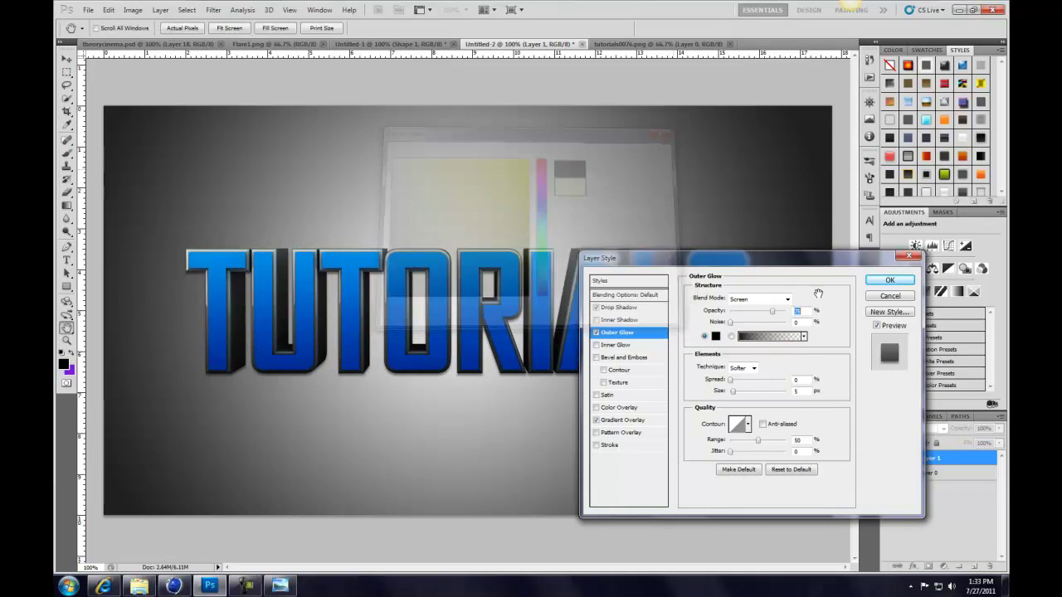
click(759, 299)
click(742, 143)
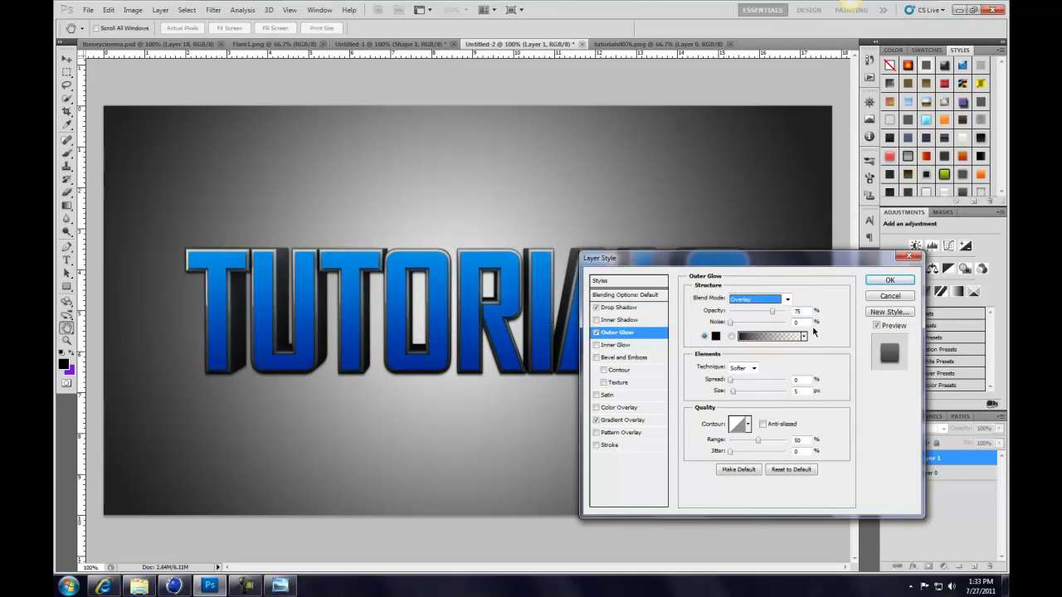
click(801, 311)
text(40)
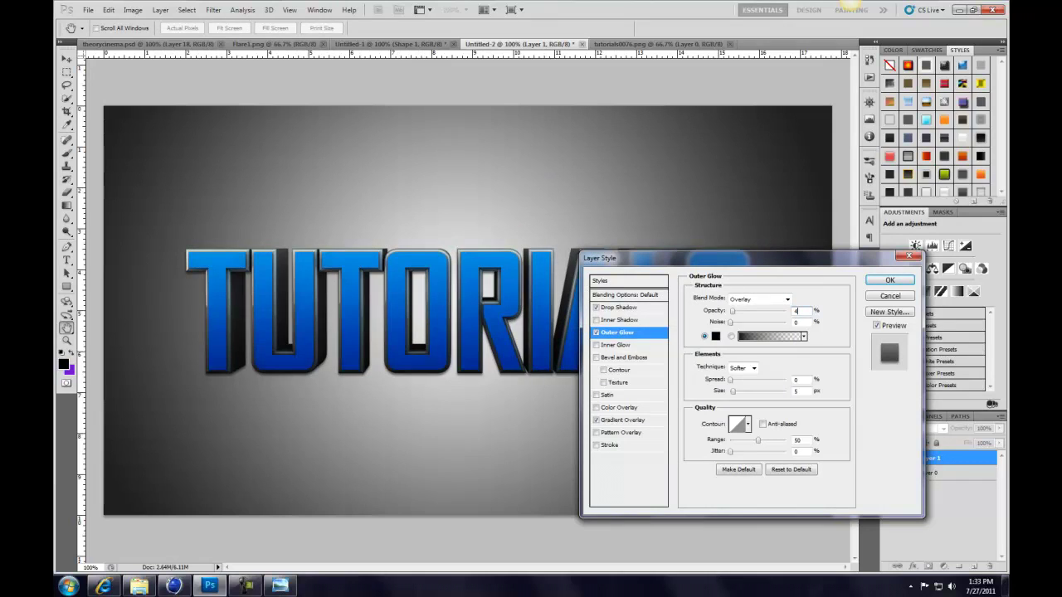
click(800, 390)
key(Up)
key(Up)
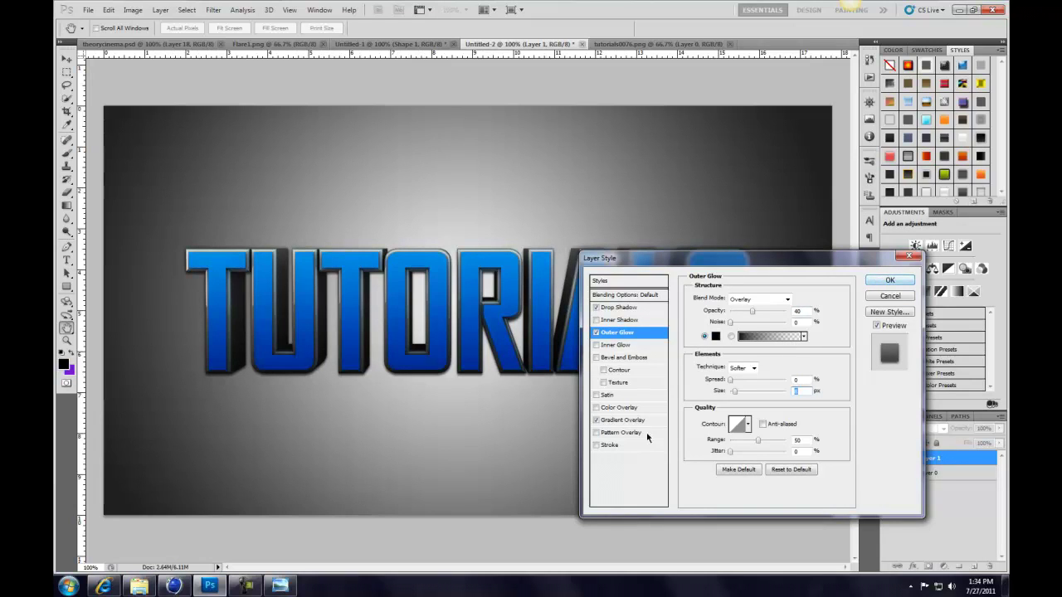
Apply the drop shadow, outer glow and gradient overlay, then hide the transform frame (Ctrl+H)
click(888, 281)
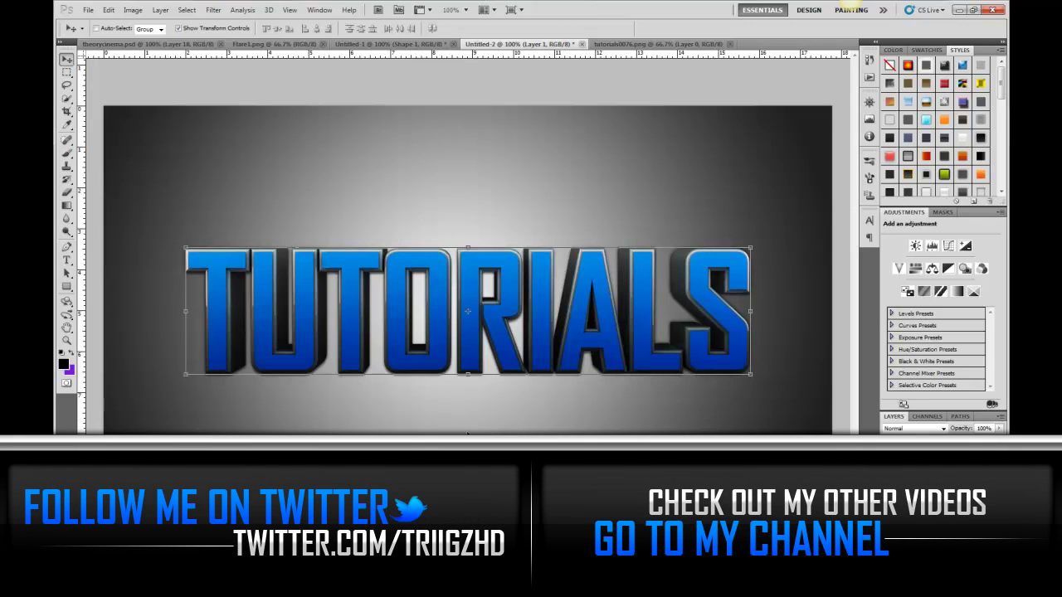
key(ctrl+h)
key(ctrl+h)
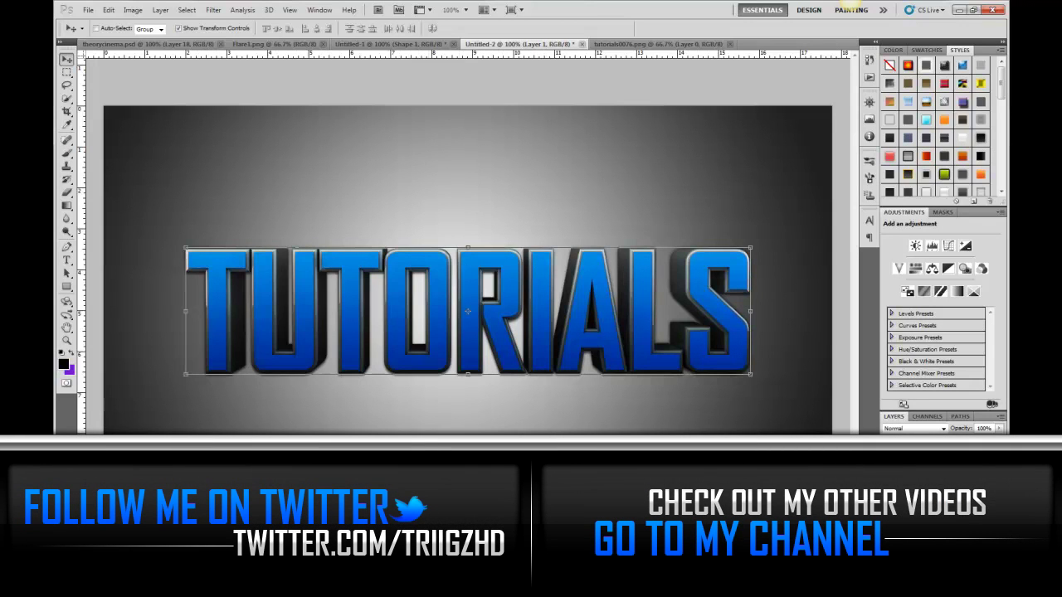